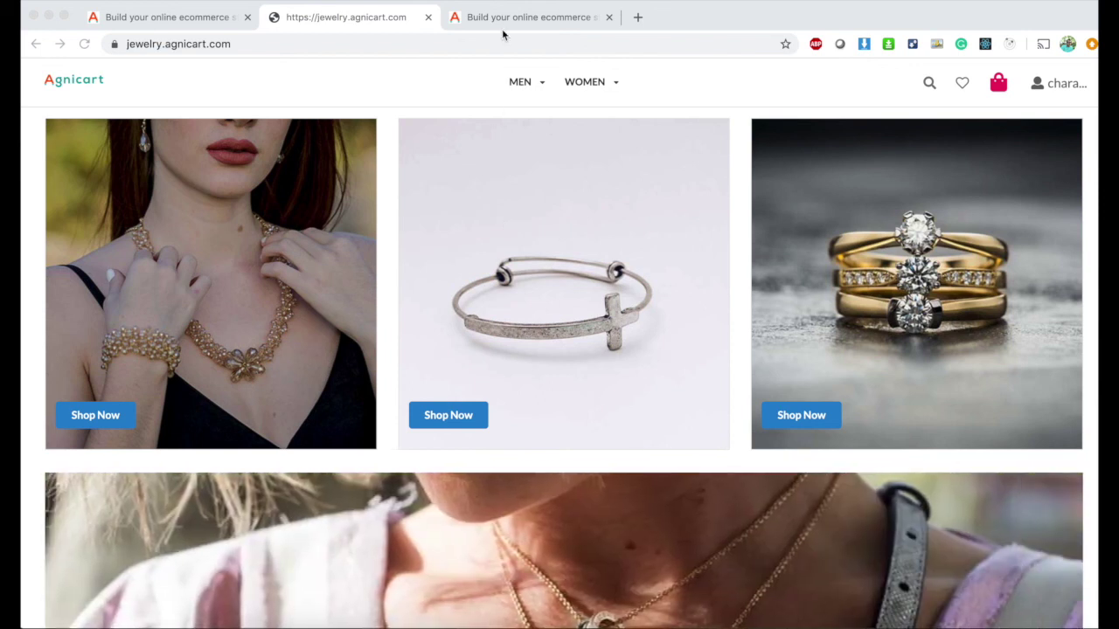
click(515, 22)
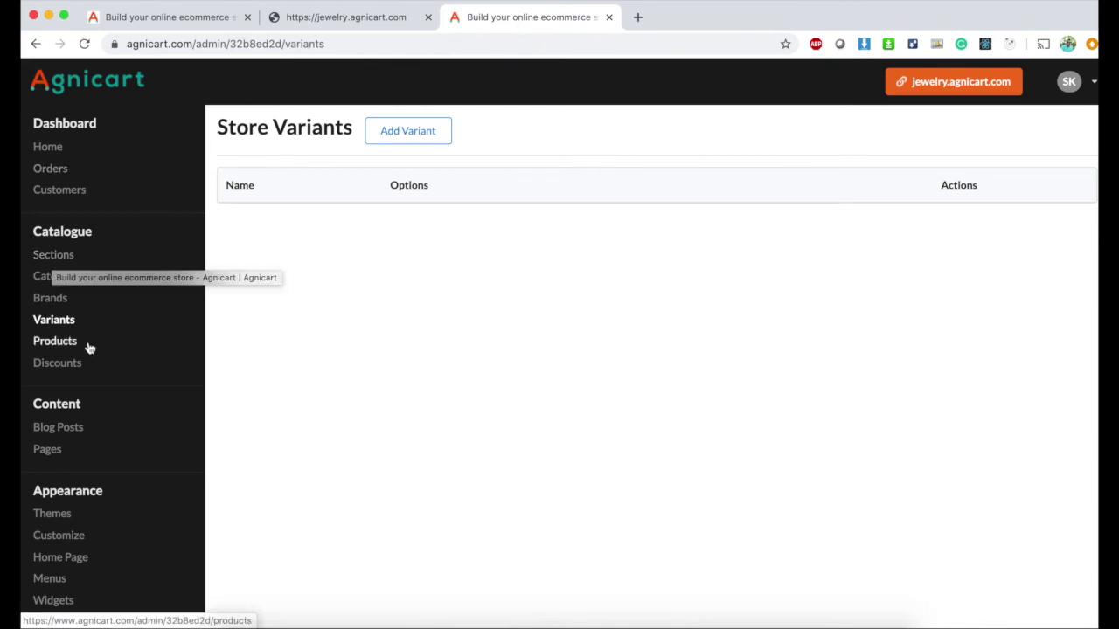
click(55, 343)
click(54, 321)
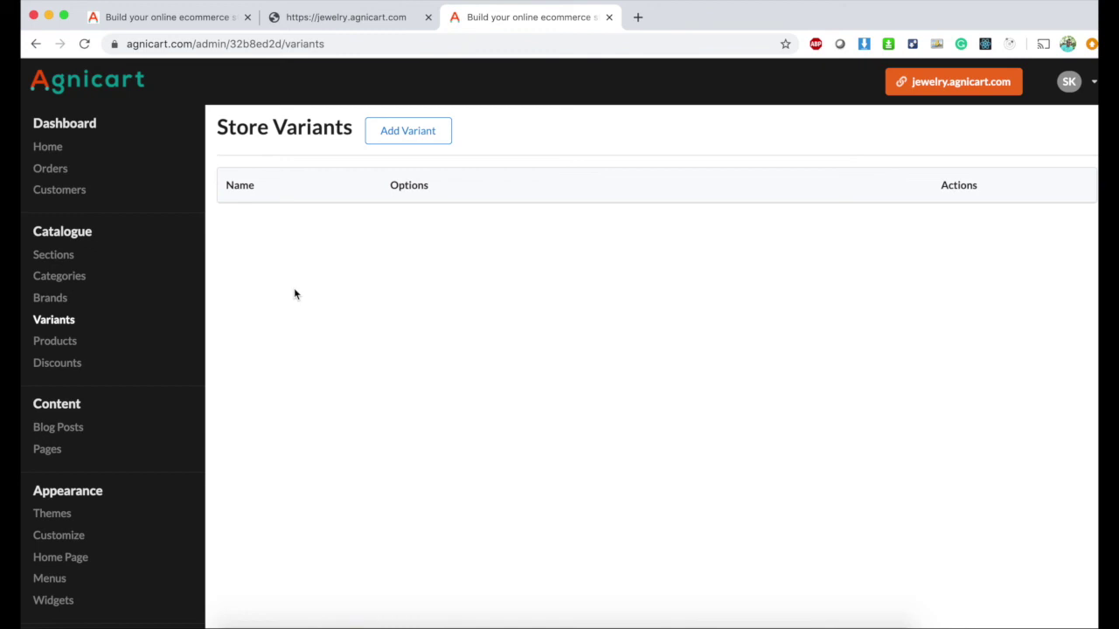
View Bracelet1 under MEN > BRACELET on the storefront at ₹25000, then return to admin
click(341, 19)
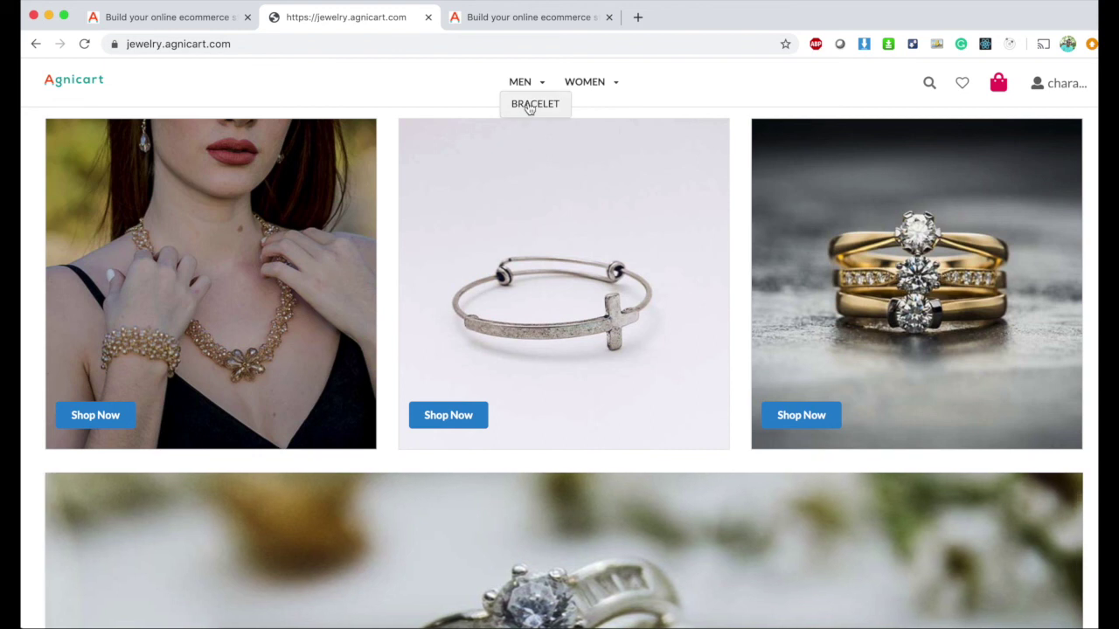
click(532, 104)
click(275, 288)
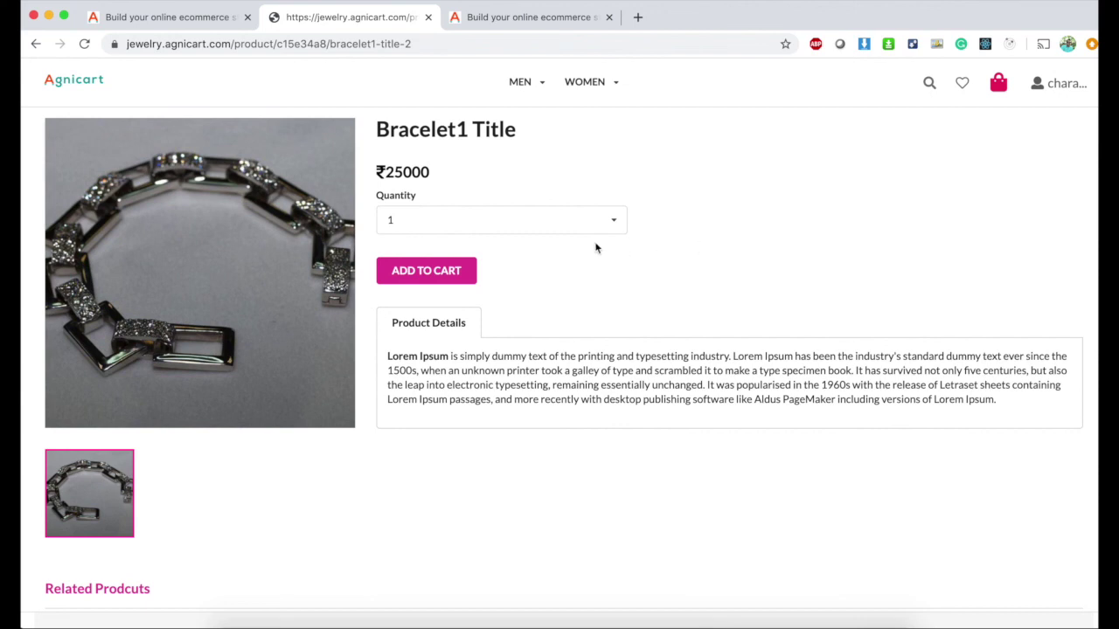
click(507, 18)
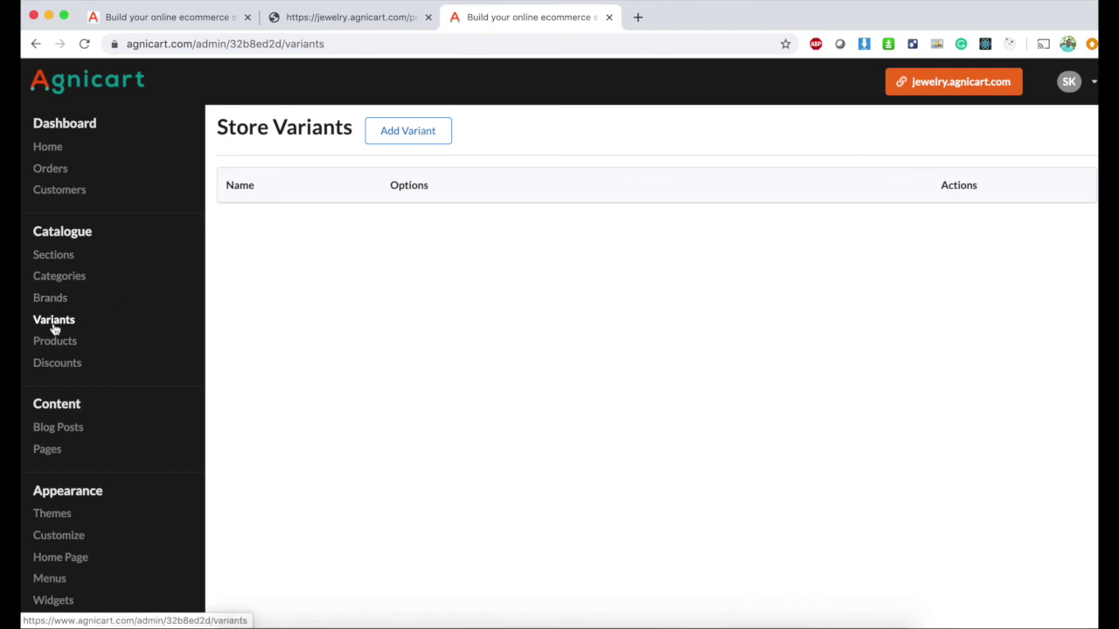
Create a new store variant named Size
click(422, 130)
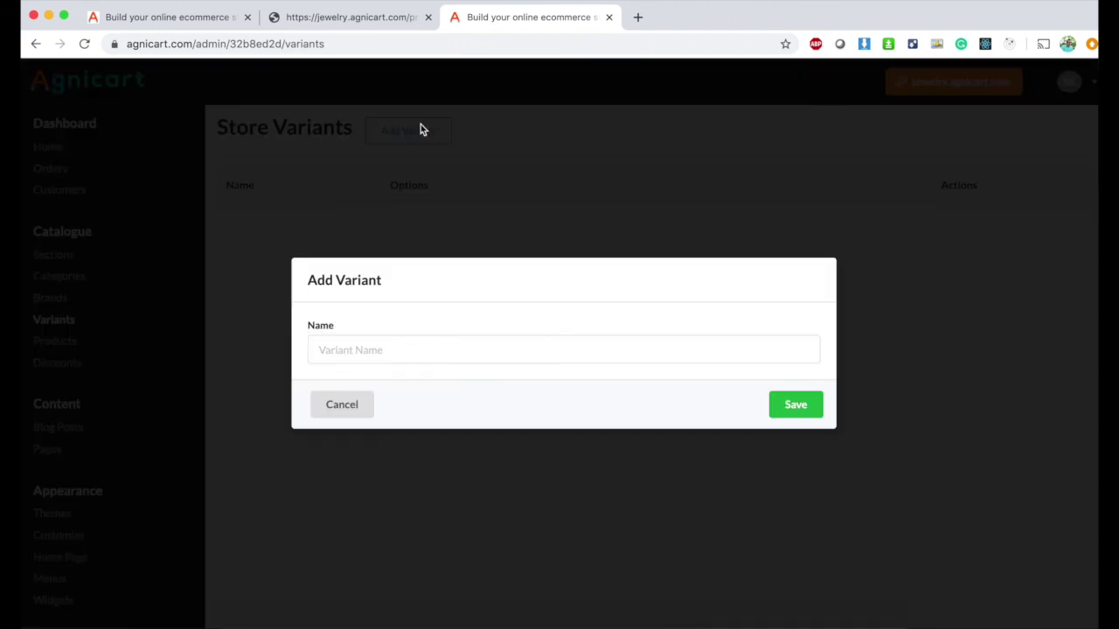
click(368, 349)
text(Size)
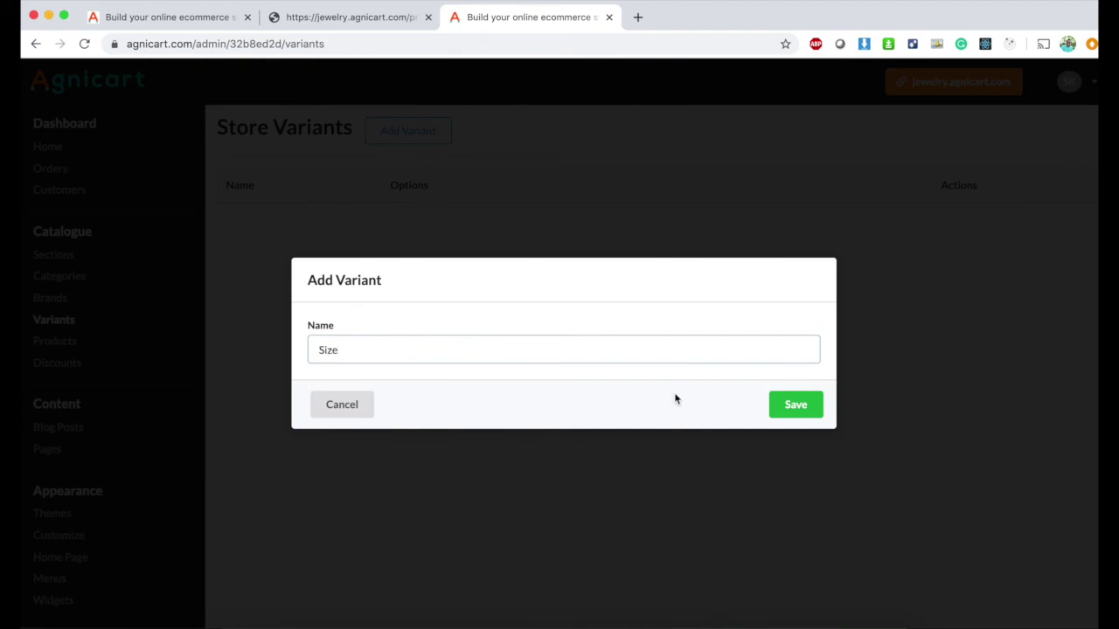
click(795, 404)
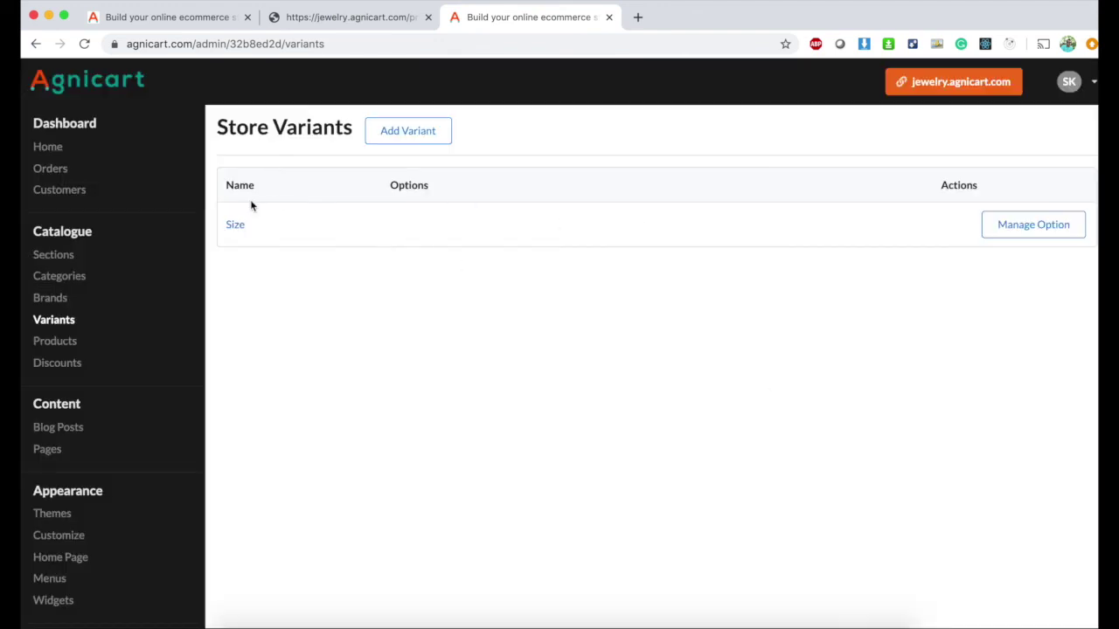
Add the options Small, Medium and Large to the Size variant
click(232, 228)
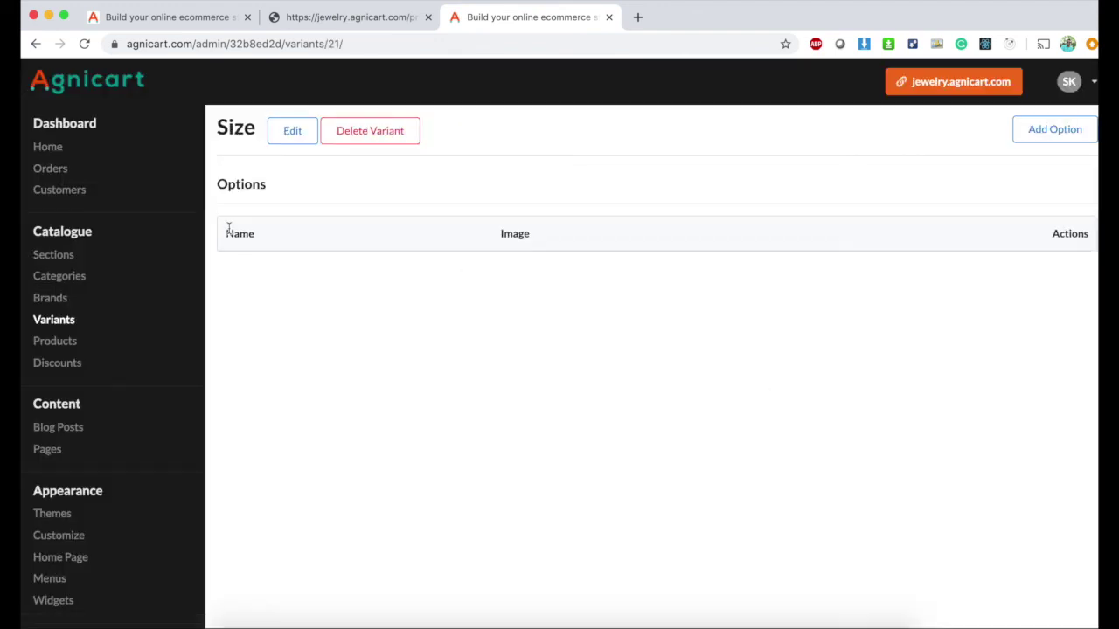
click(1036, 140)
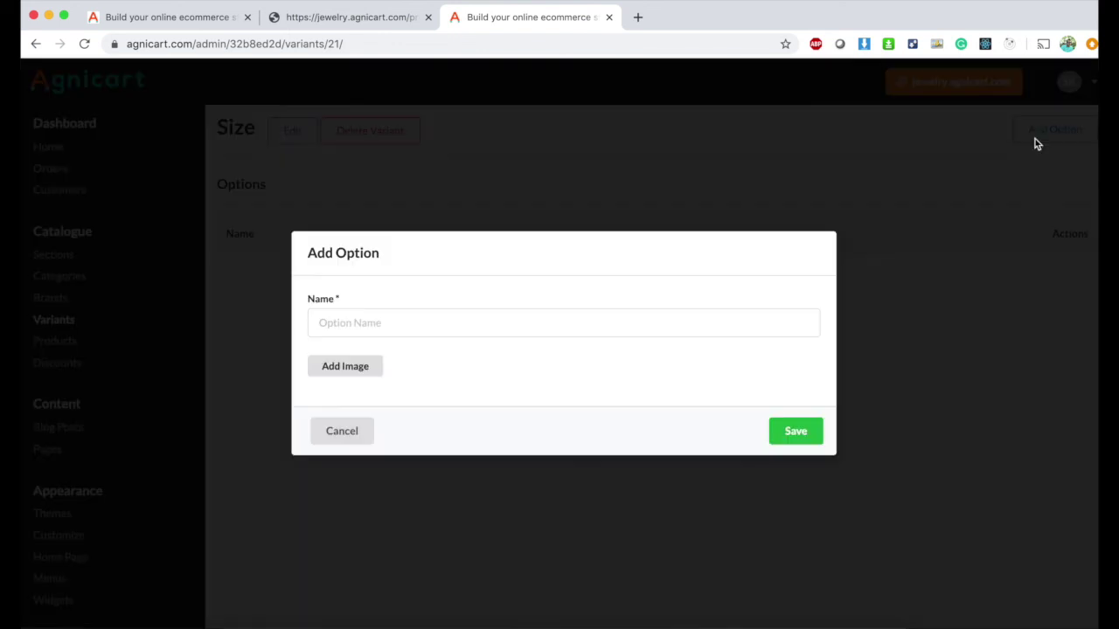
click(358, 322)
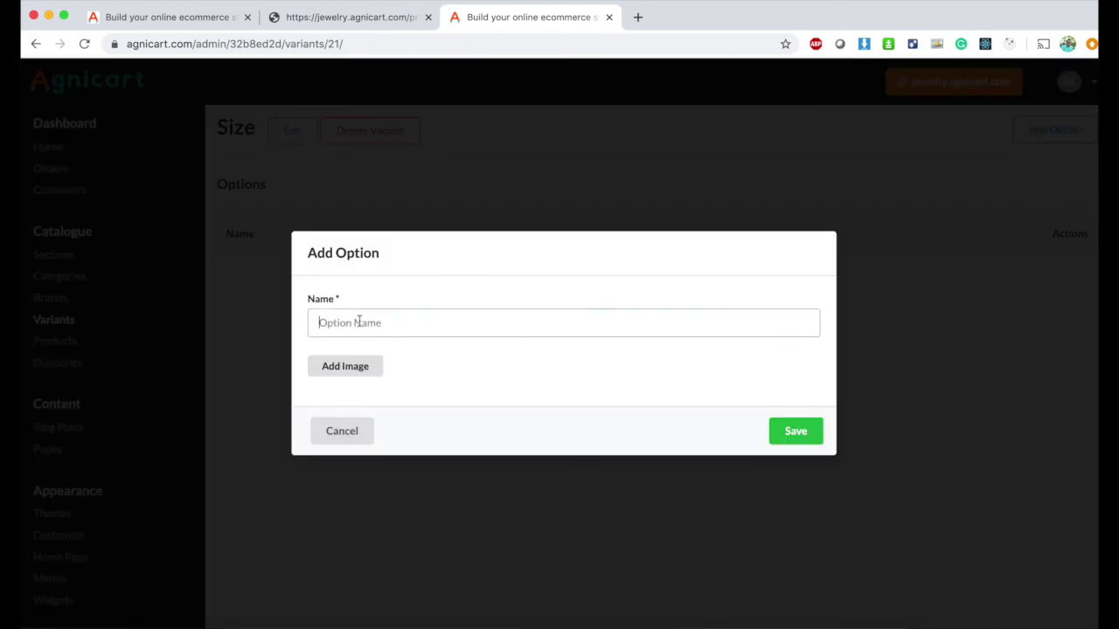
text(Small)
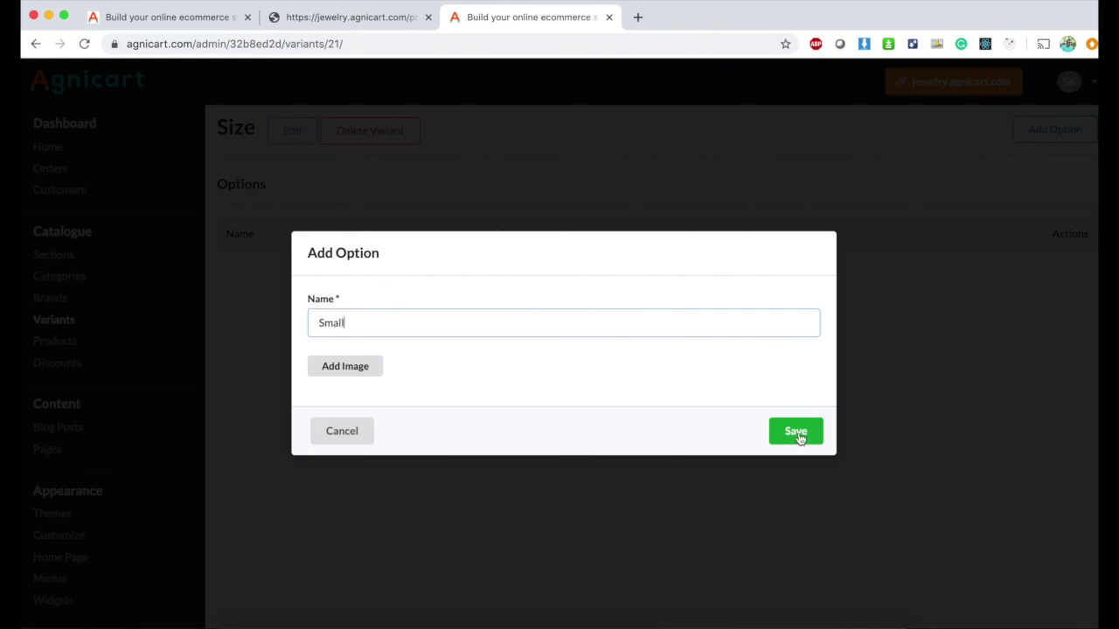
click(795, 434)
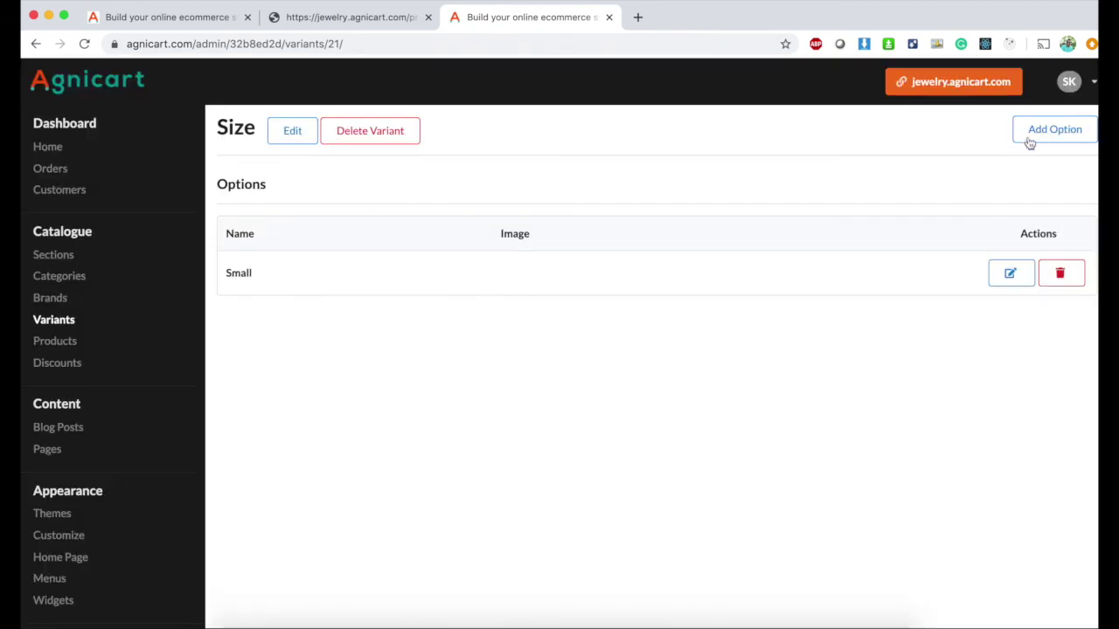
click(1053, 136)
click(542, 325)
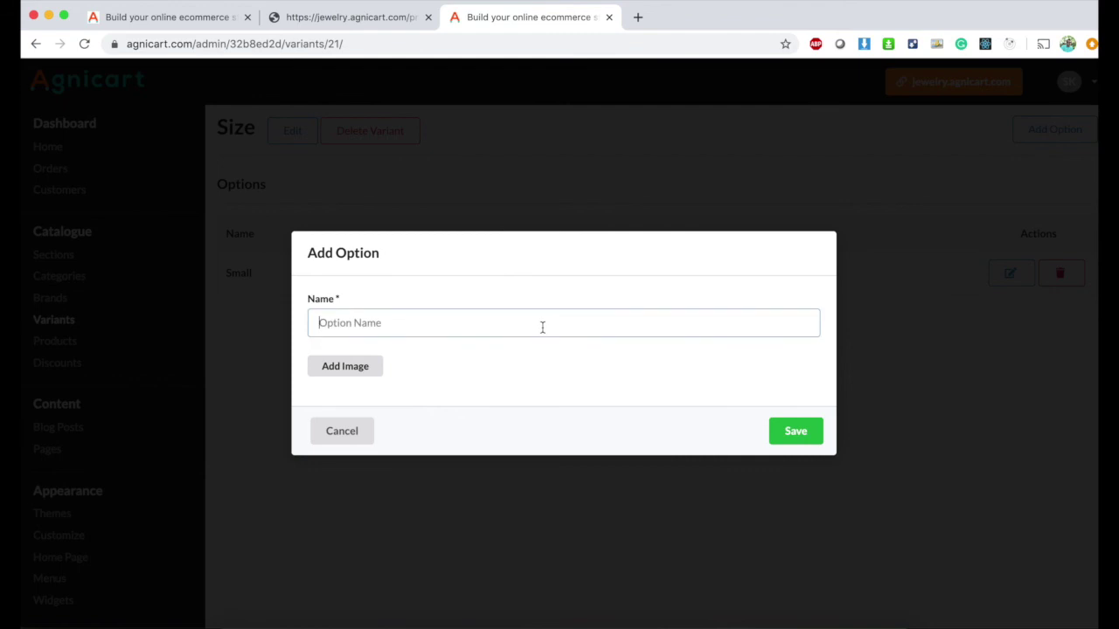
text(Medium)
click(814, 434)
click(1036, 142)
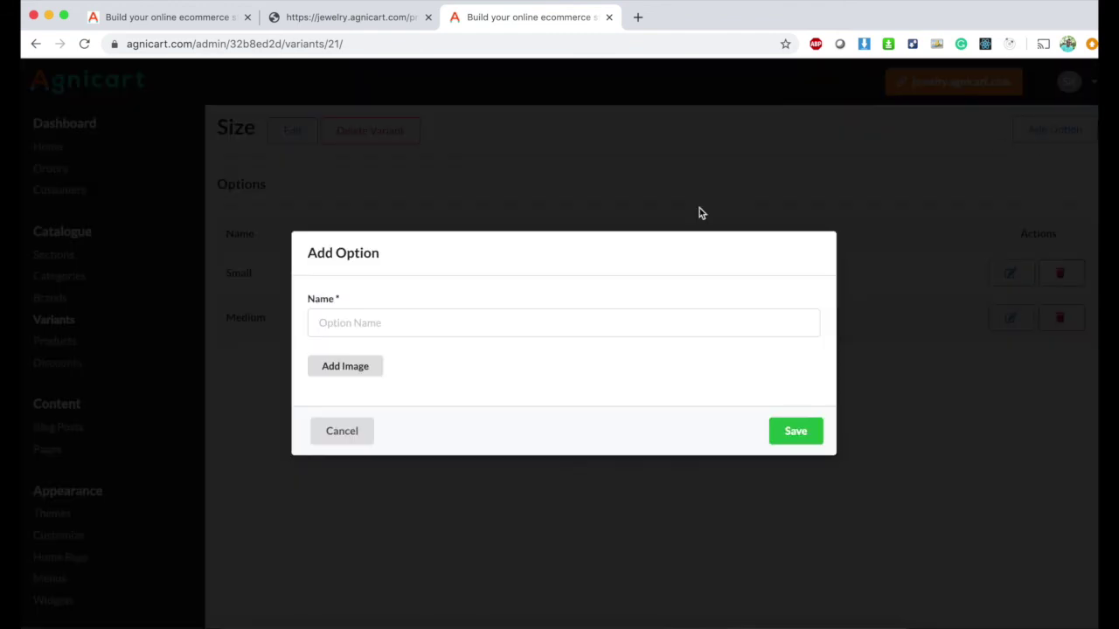
click(442, 324)
text(Large)
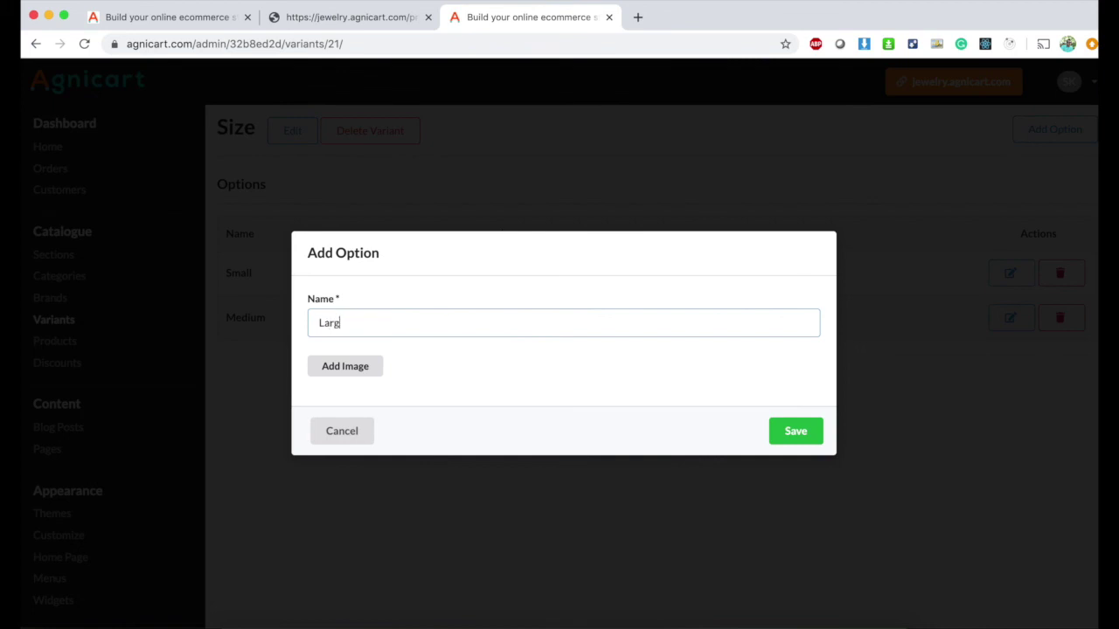
click(781, 425)
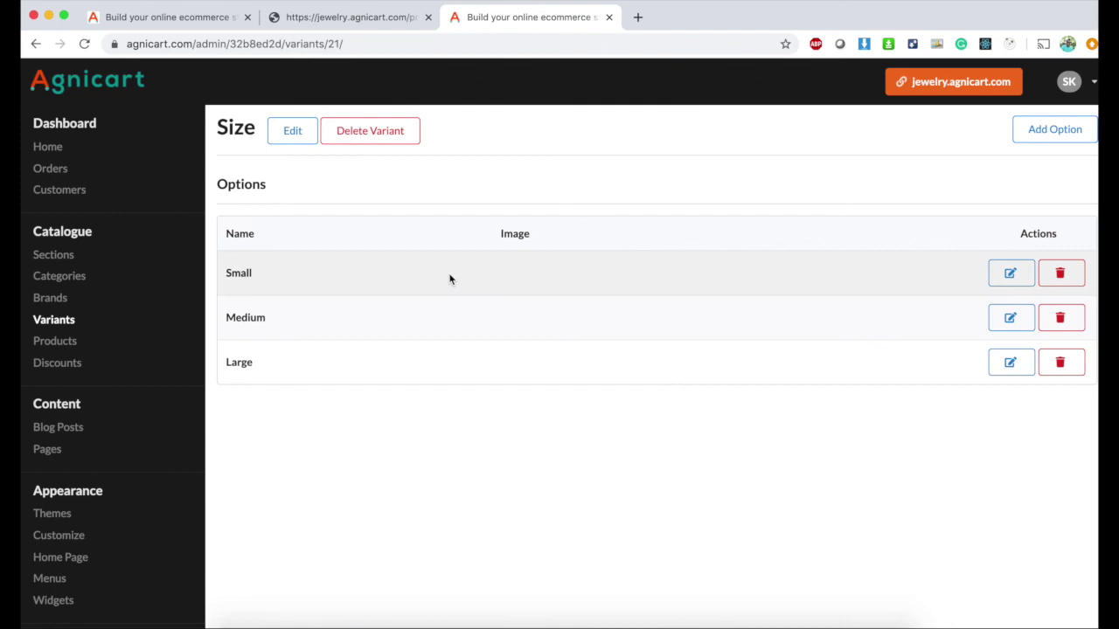
click(39, 320)
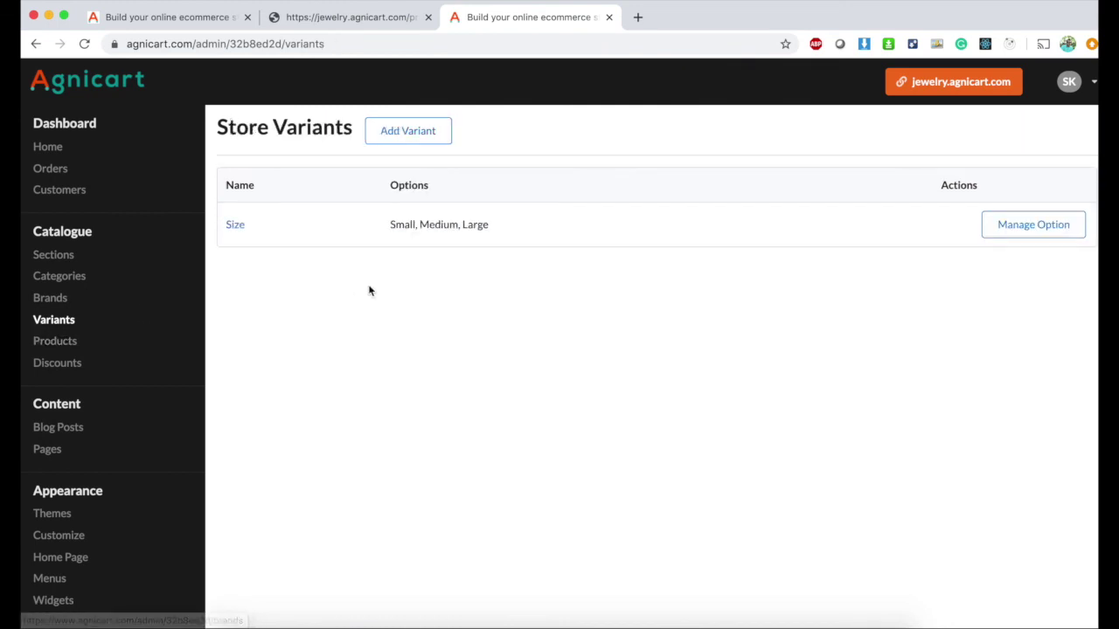
Create a second store variant named Color
click(410, 133)
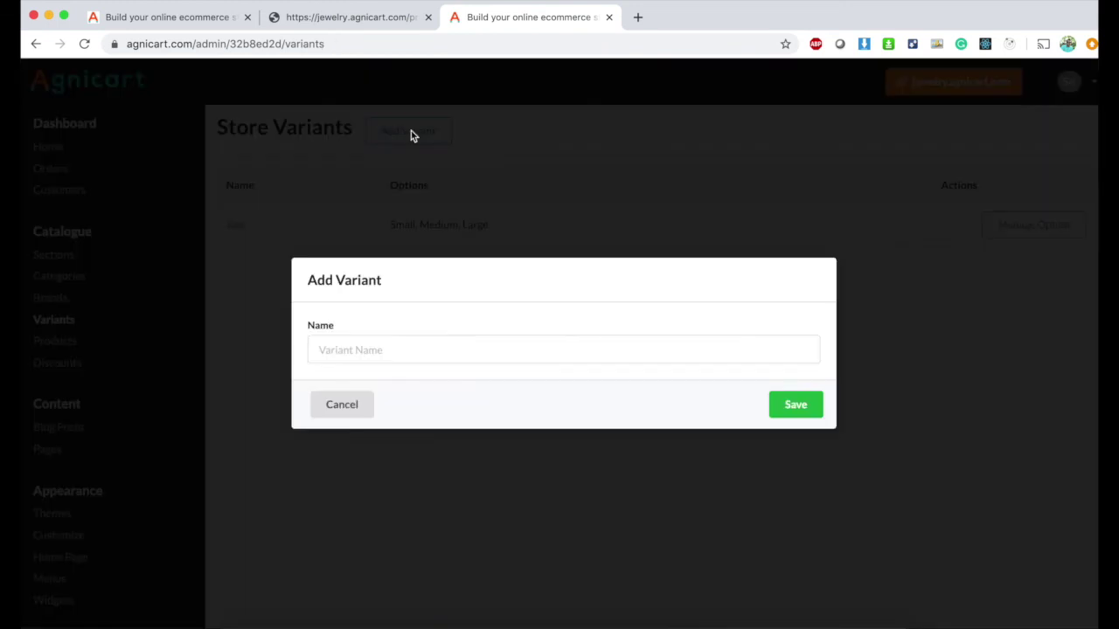
click(369, 350)
text(Color)
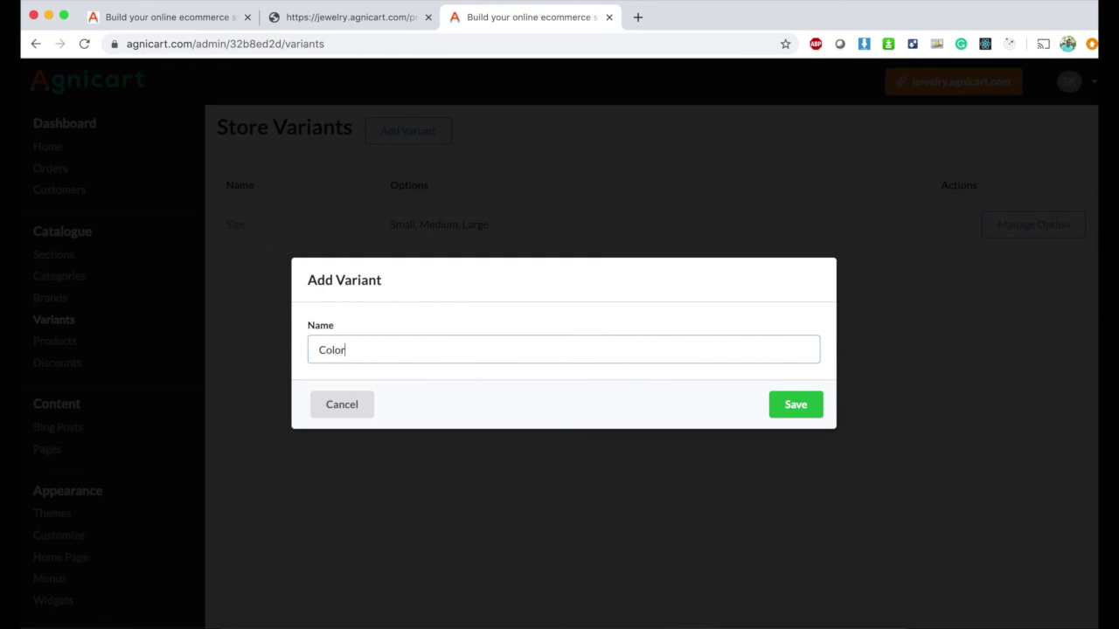
click(772, 404)
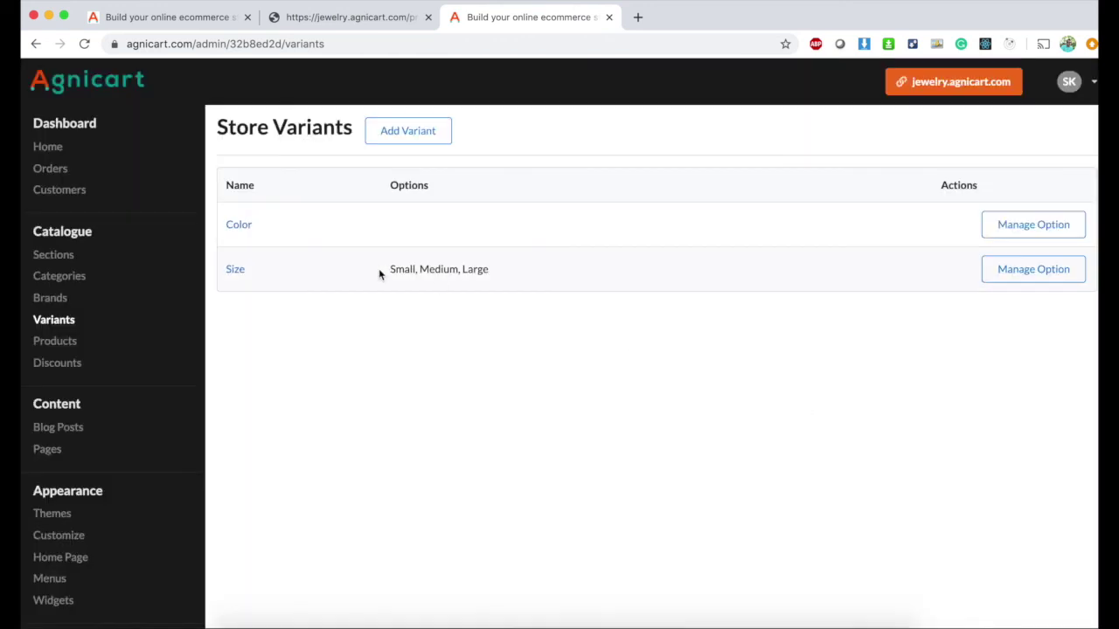
Add Red and Blue options to the Color variant
click(238, 224)
click(1040, 136)
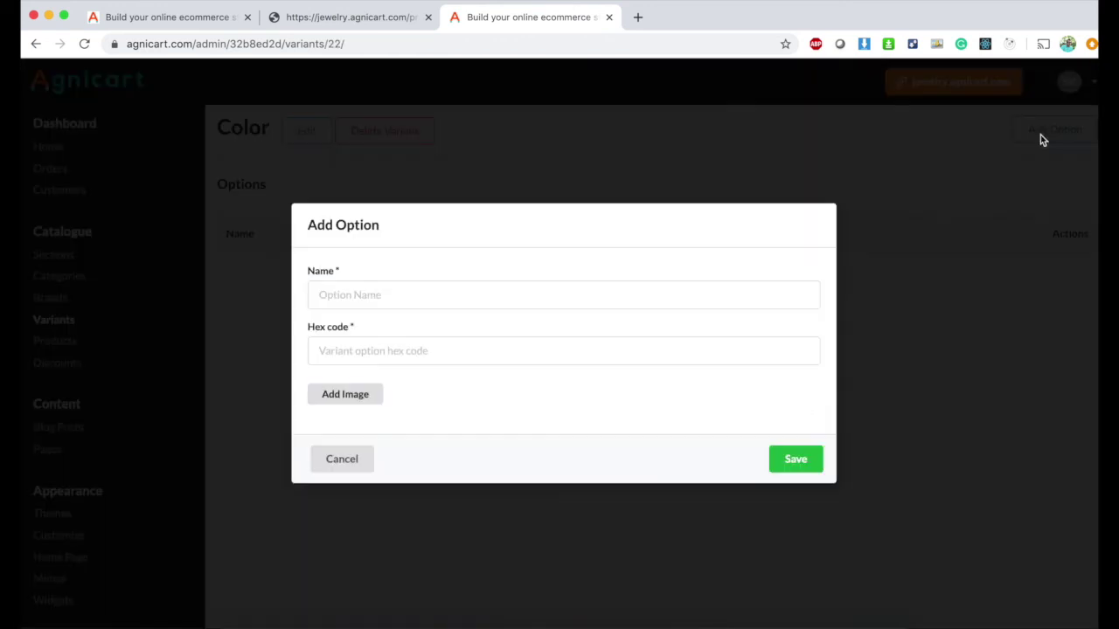
click(374, 294)
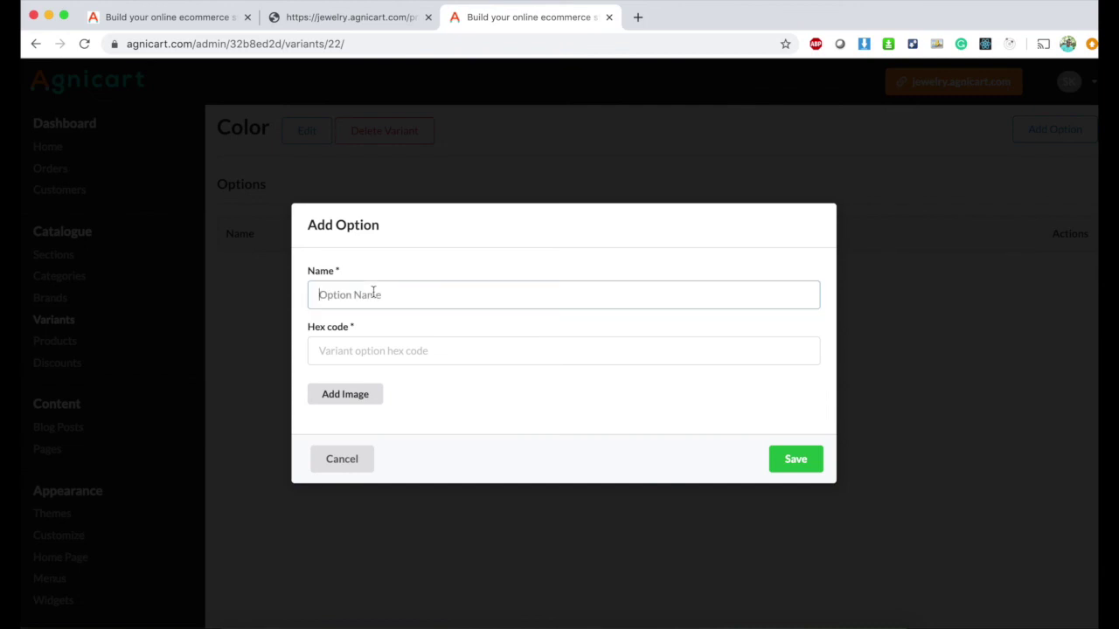
text(Red)
click(795, 470)
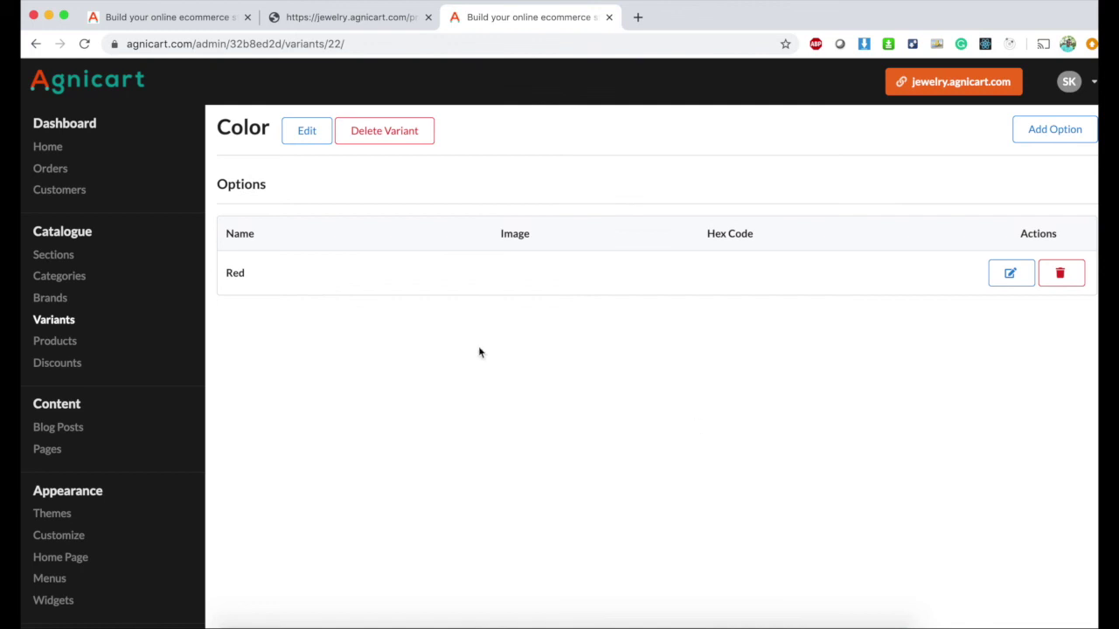
click(1045, 131)
click(476, 294)
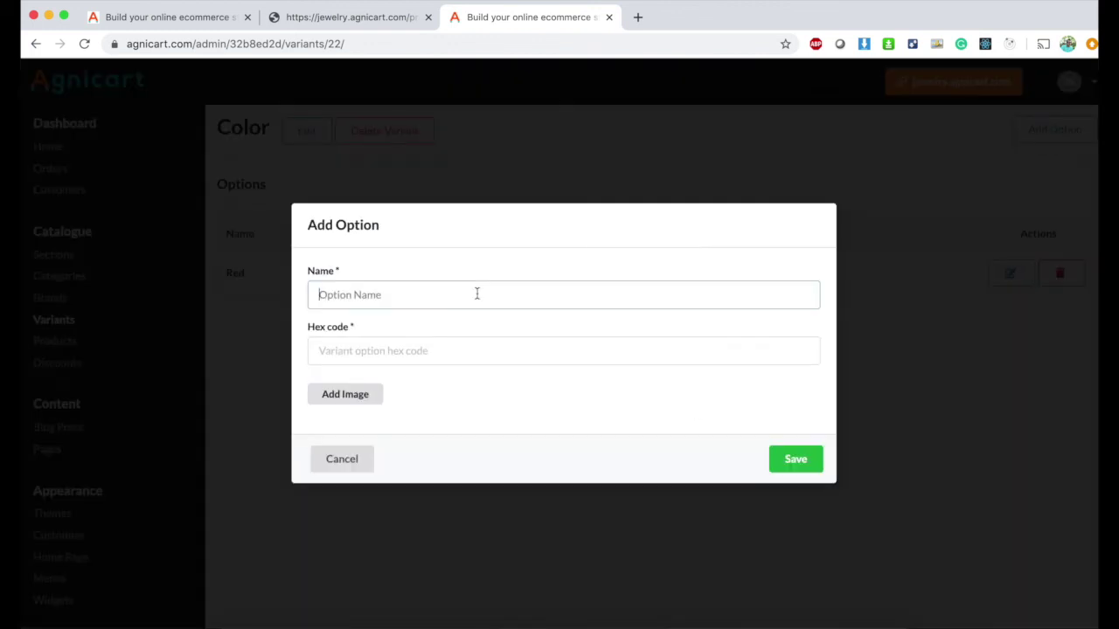
text(Blue)
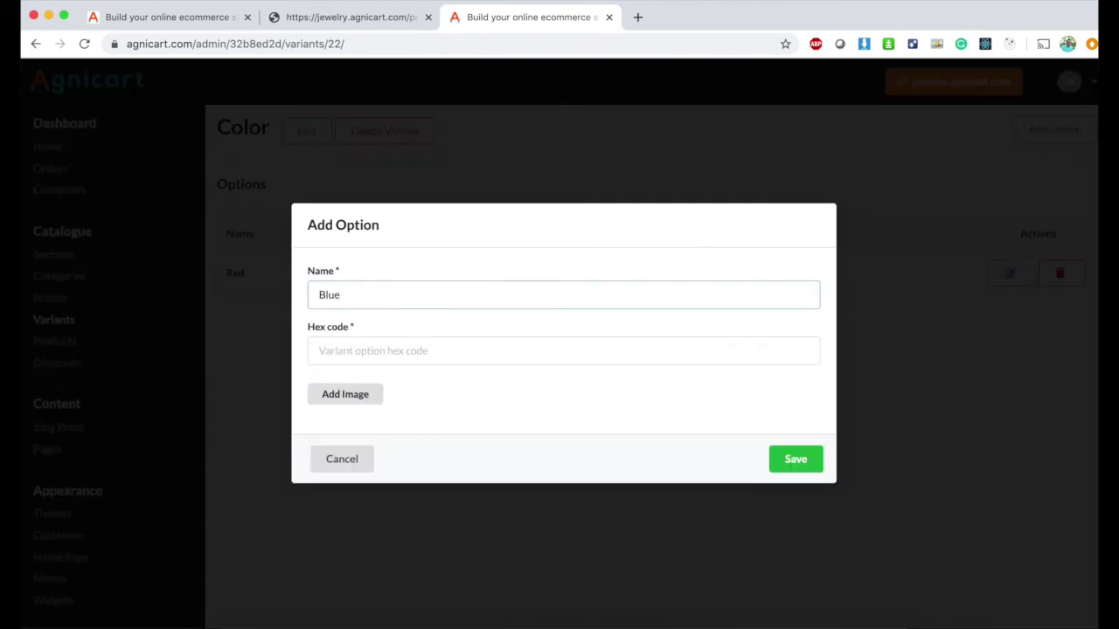
click(794, 458)
Add an Orange option to Color, correcting the misspelled 'Orage'
click(1037, 131)
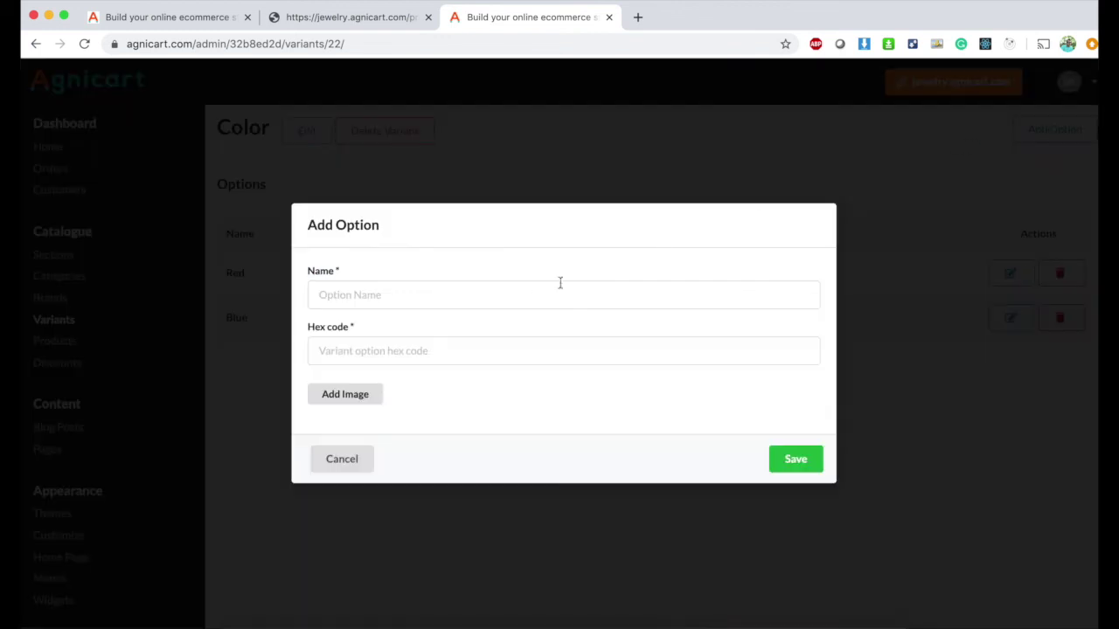
click(524, 295)
text(Orage)
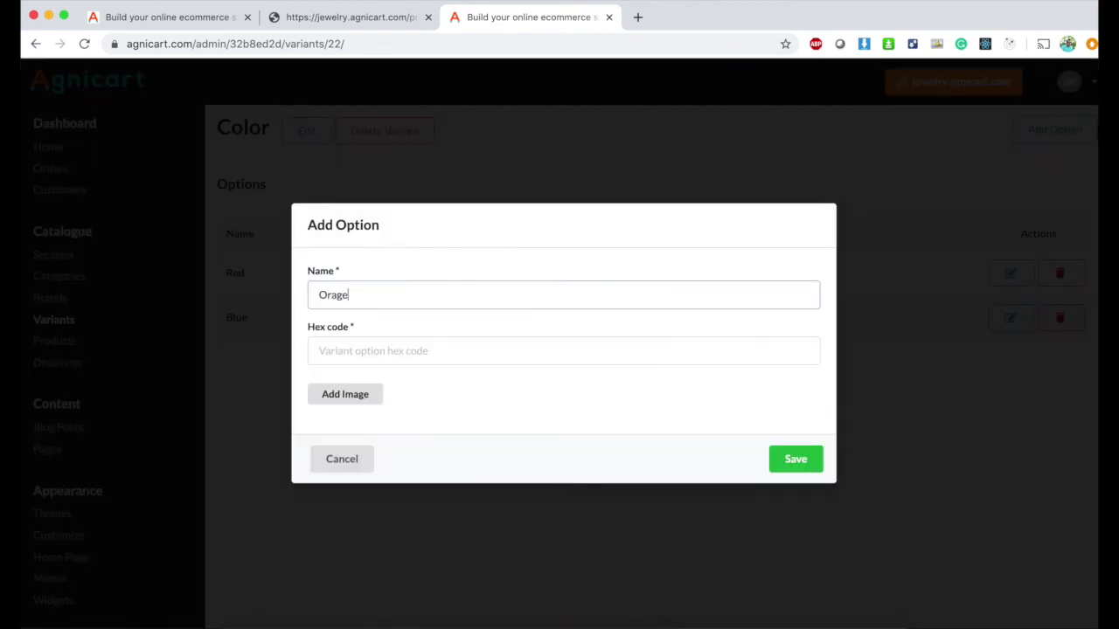
key(Left)
key(Left)
text(n)
click(530, 416)
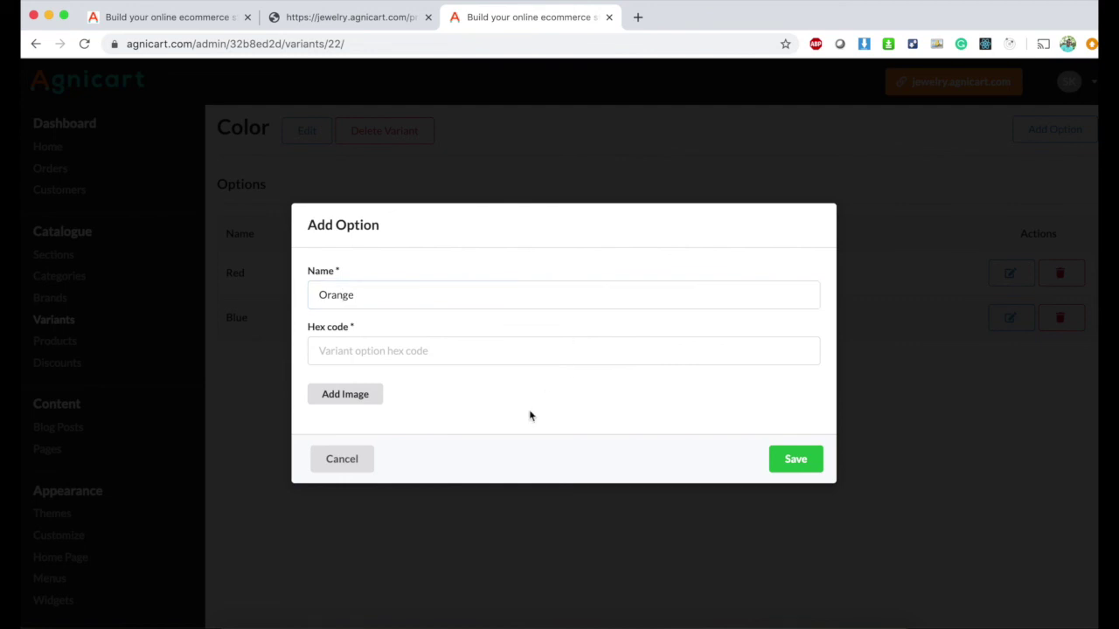
click(804, 460)
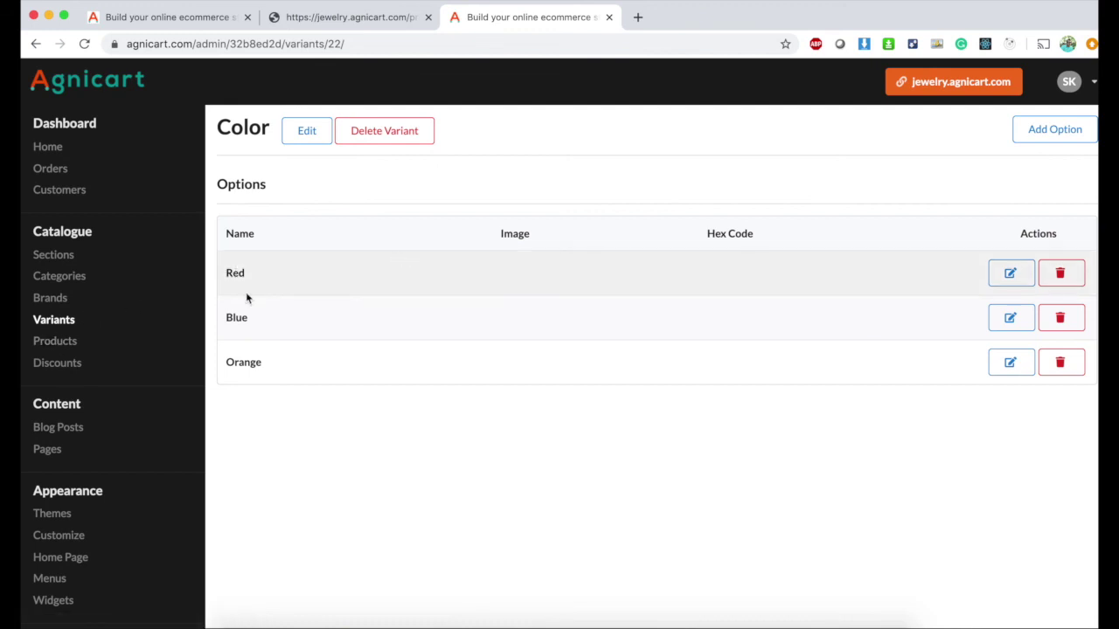
click(58, 320)
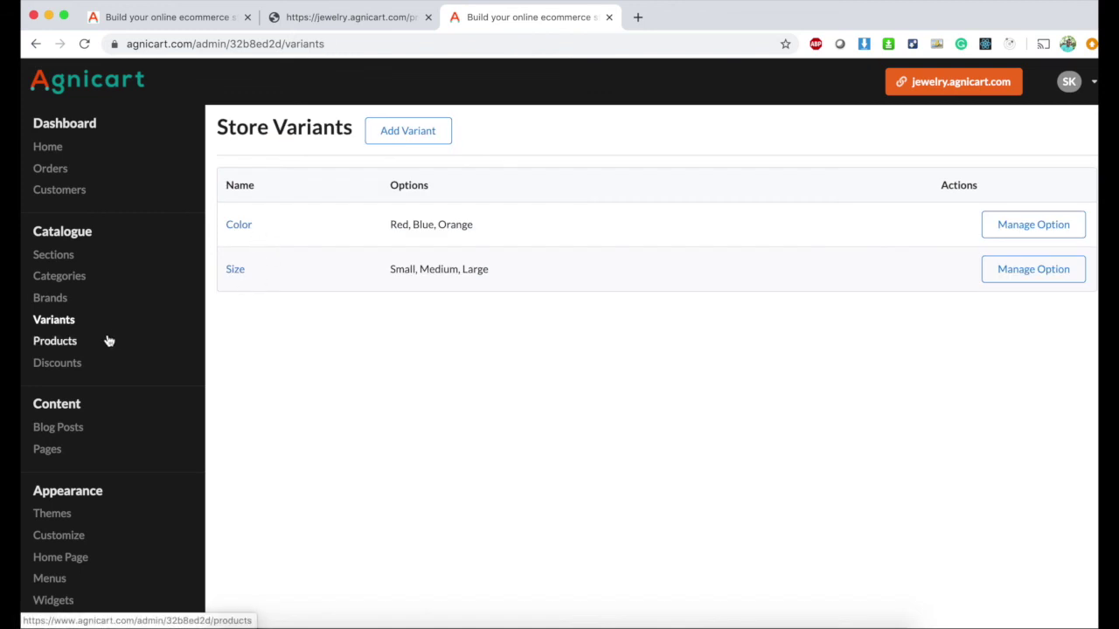
Enable variants on the Bracelet1 Title product
click(40, 345)
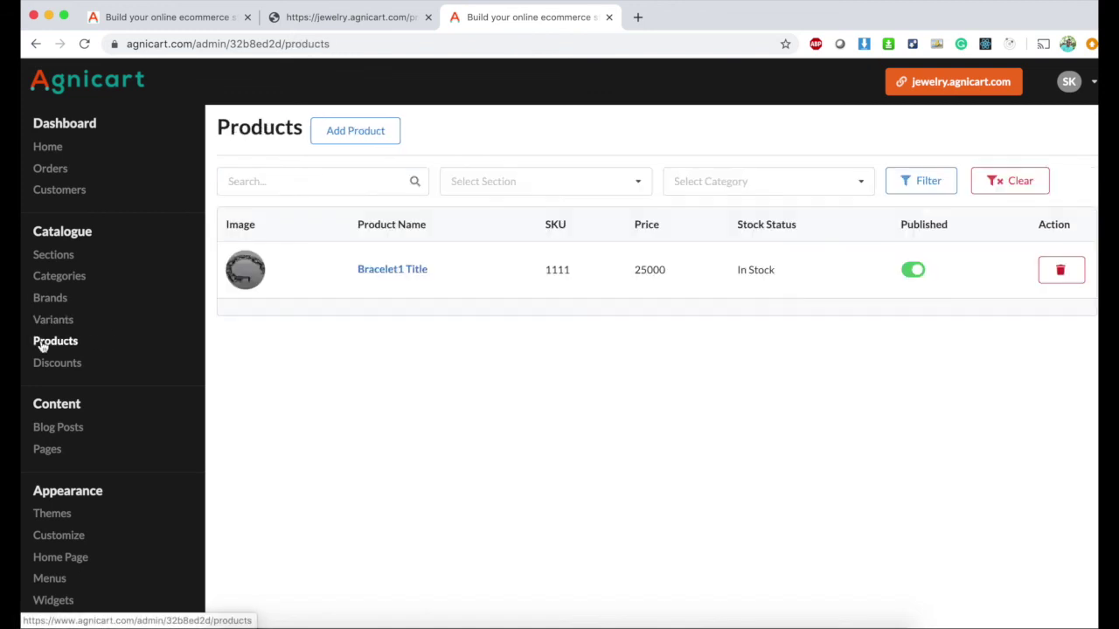
click(371, 272)
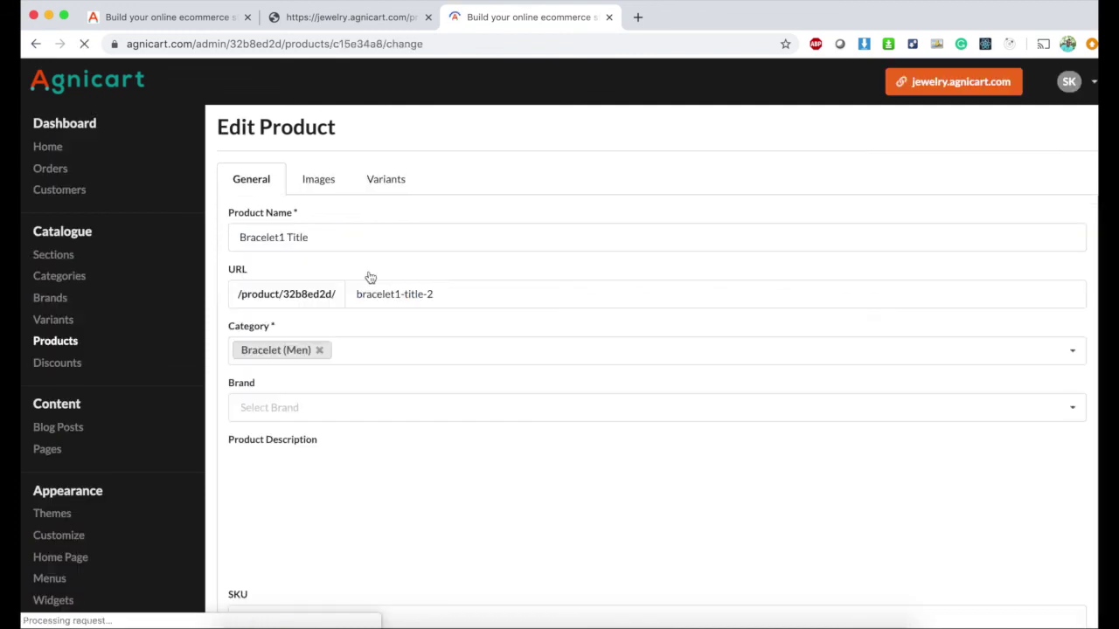
click(382, 184)
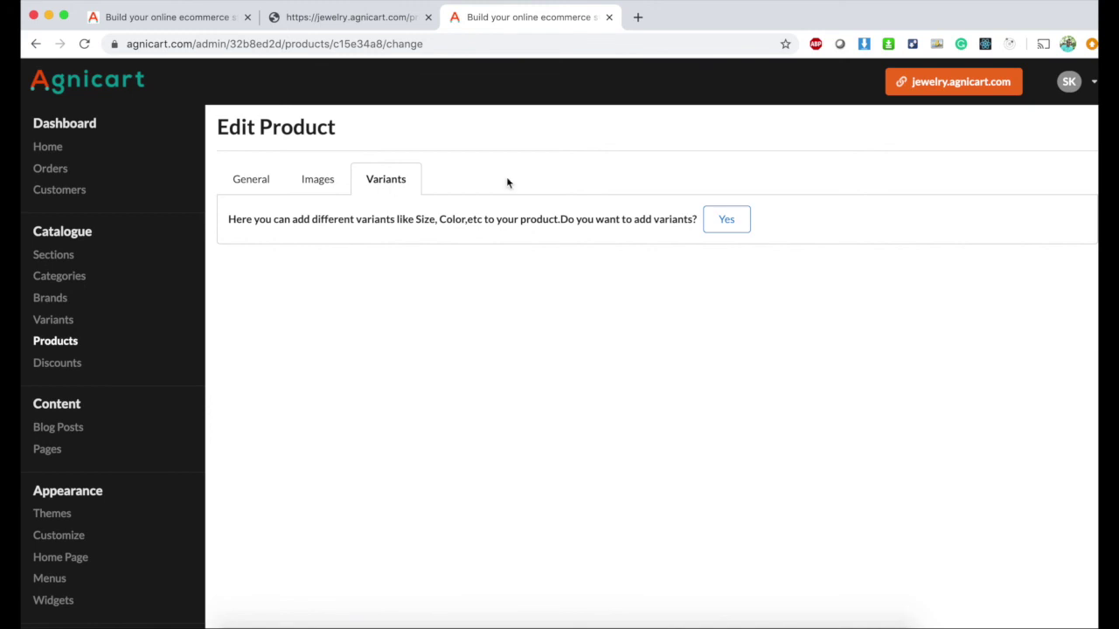
click(727, 221)
Give the product a Size variant with Small, Medium and Large and save it
click(313, 265)
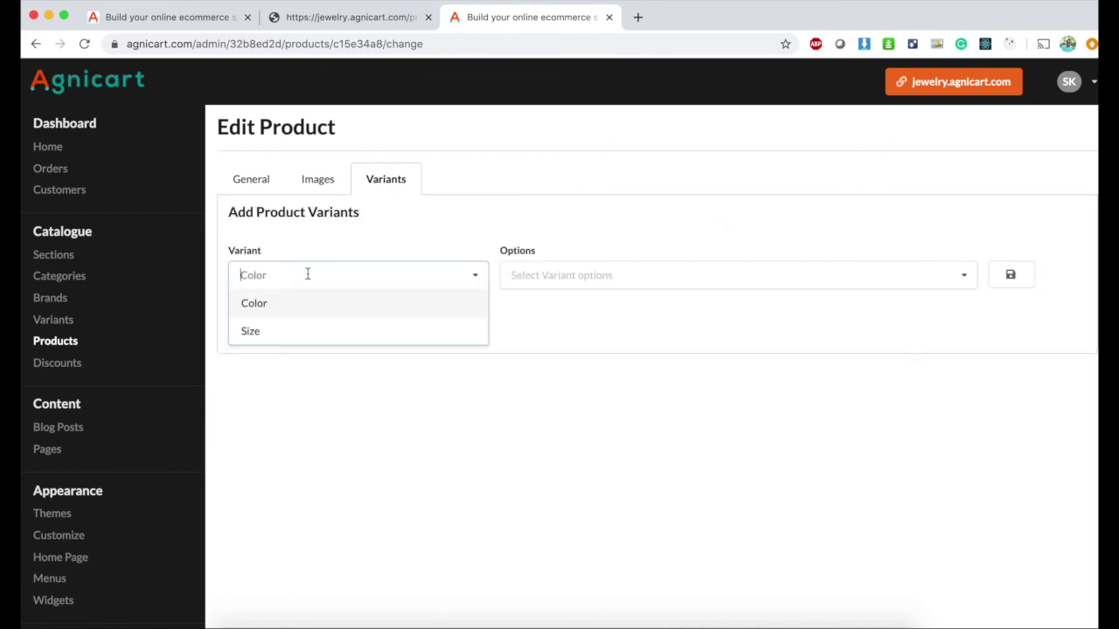
click(270, 338)
click(581, 275)
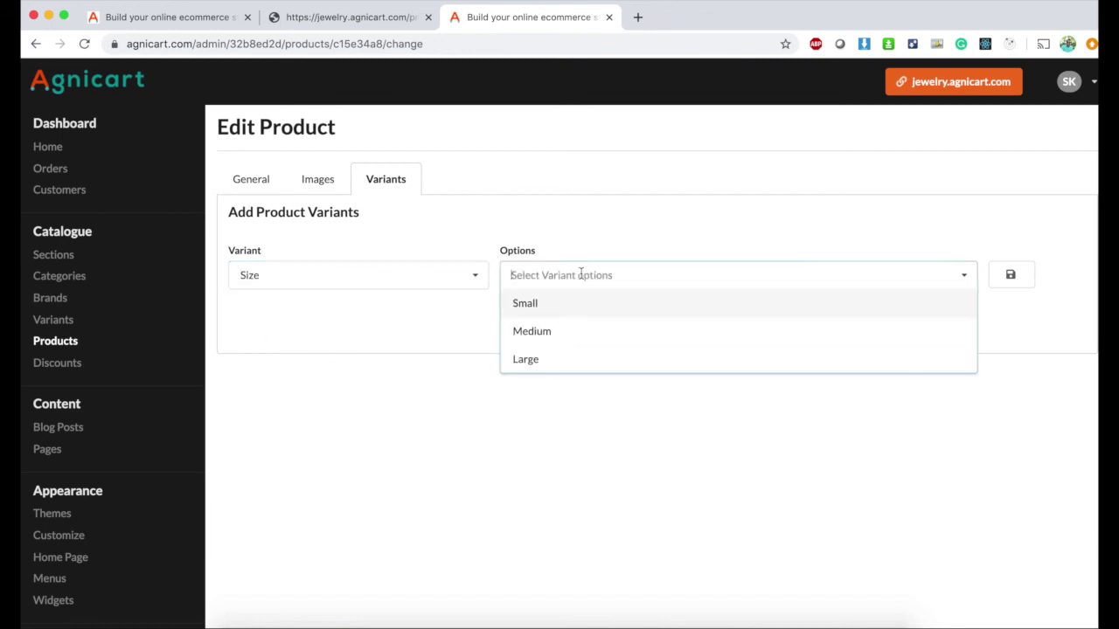
click(544, 313)
click(551, 309)
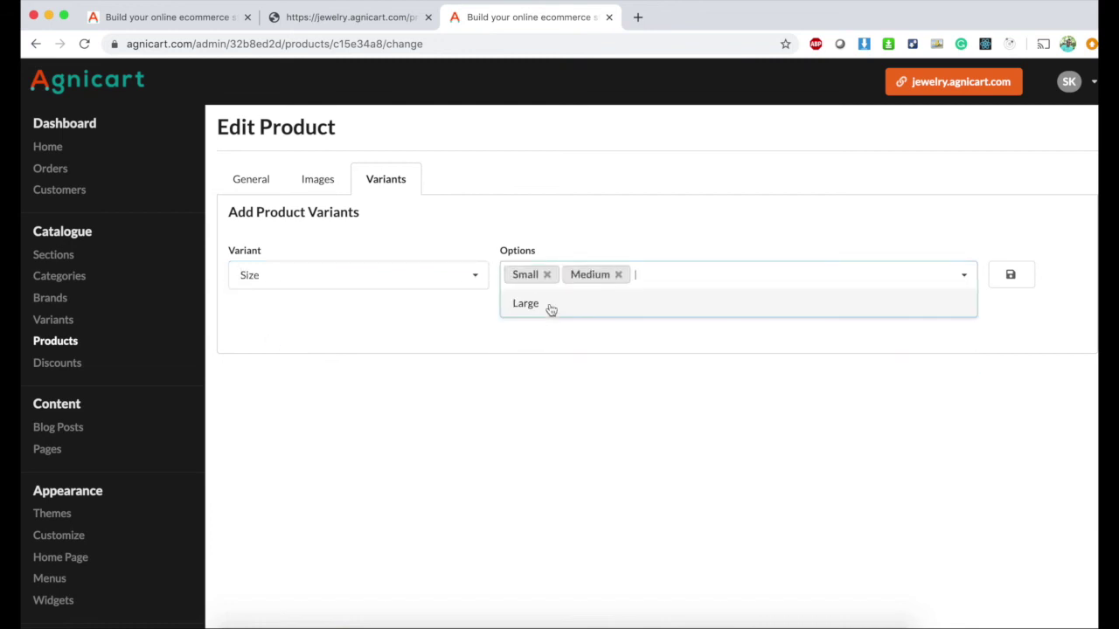
click(525, 309)
click(735, 404)
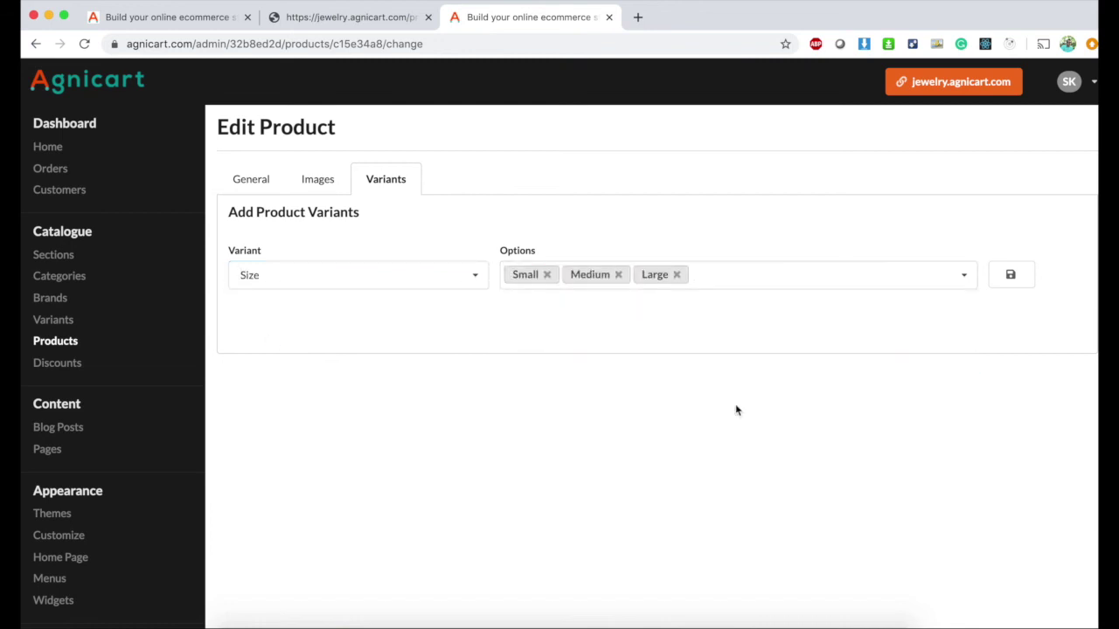
click(1026, 278)
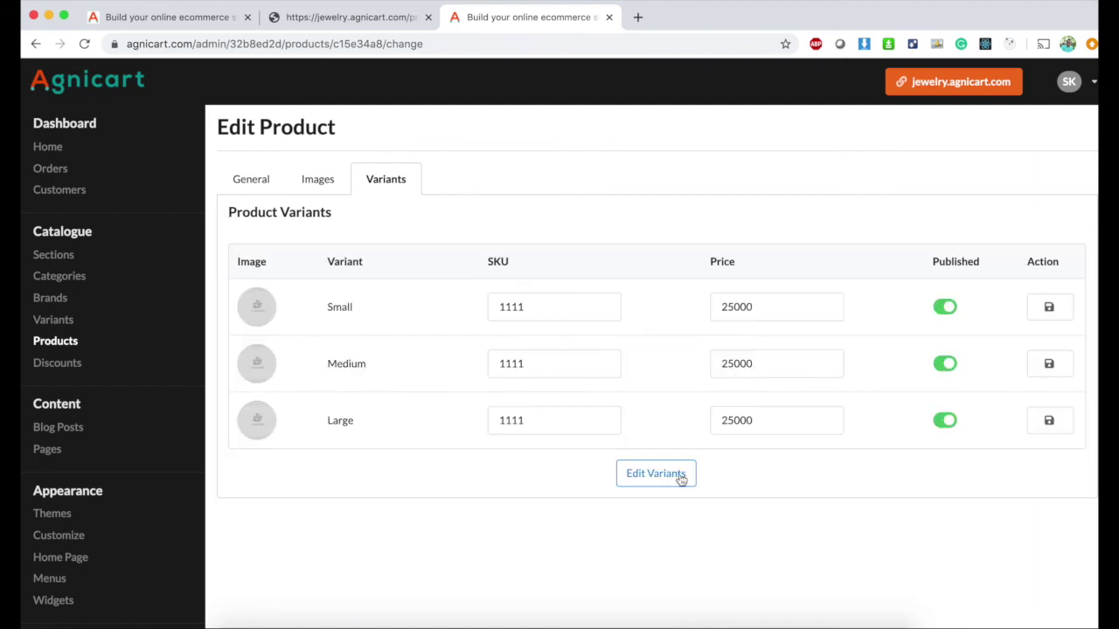
click(680, 477)
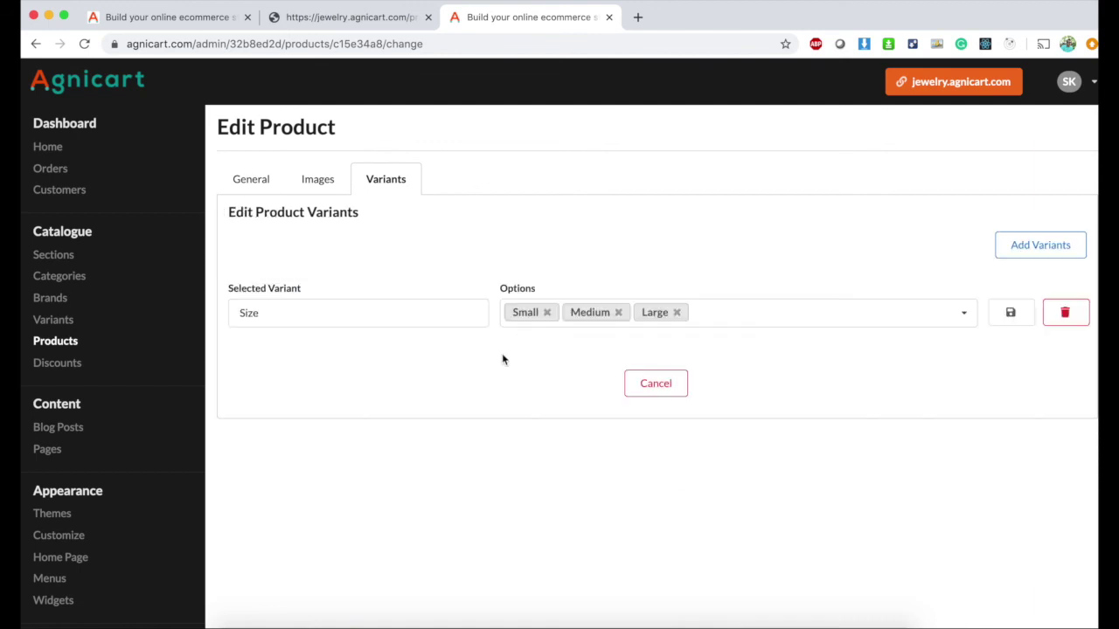
Add a Color variant with Red, Blue and Orange to the product and save it
click(1022, 252)
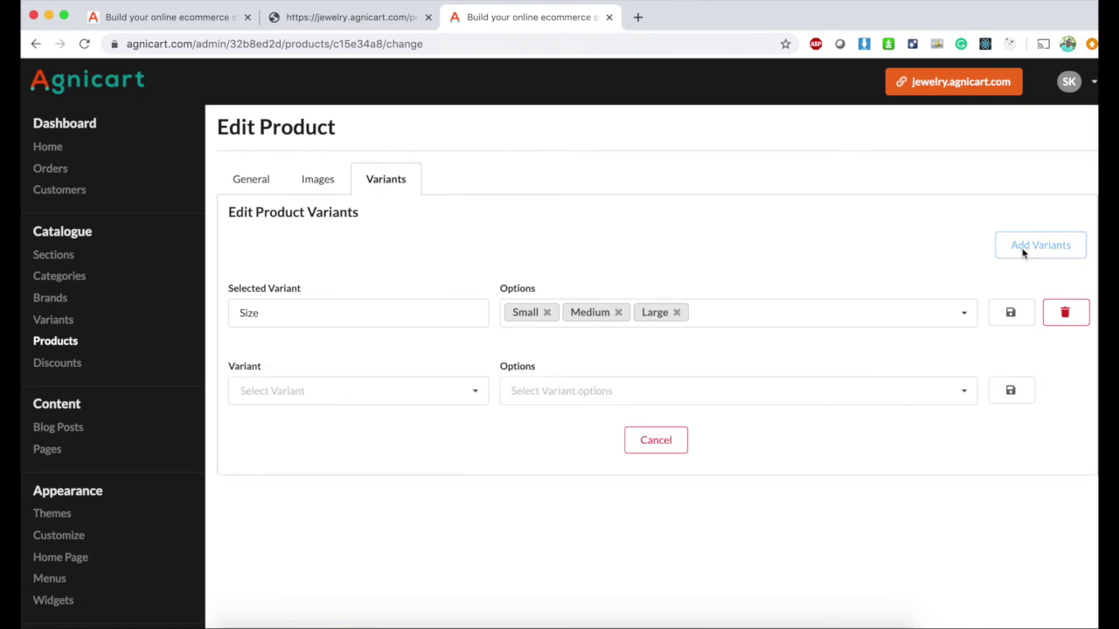
click(451, 398)
click(358, 422)
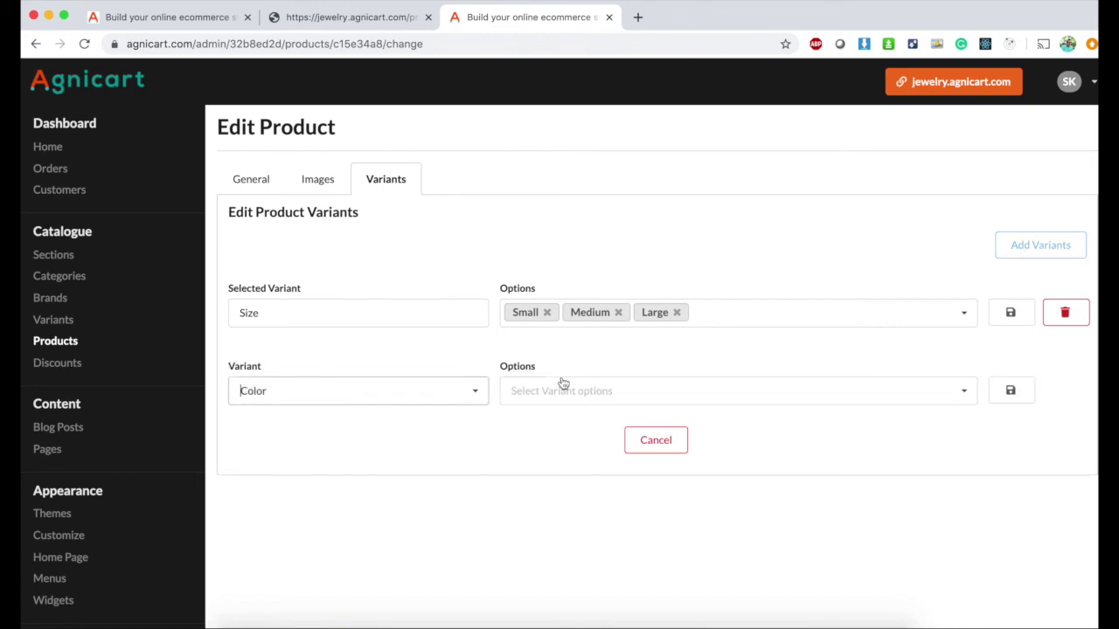
click(594, 384)
click(558, 424)
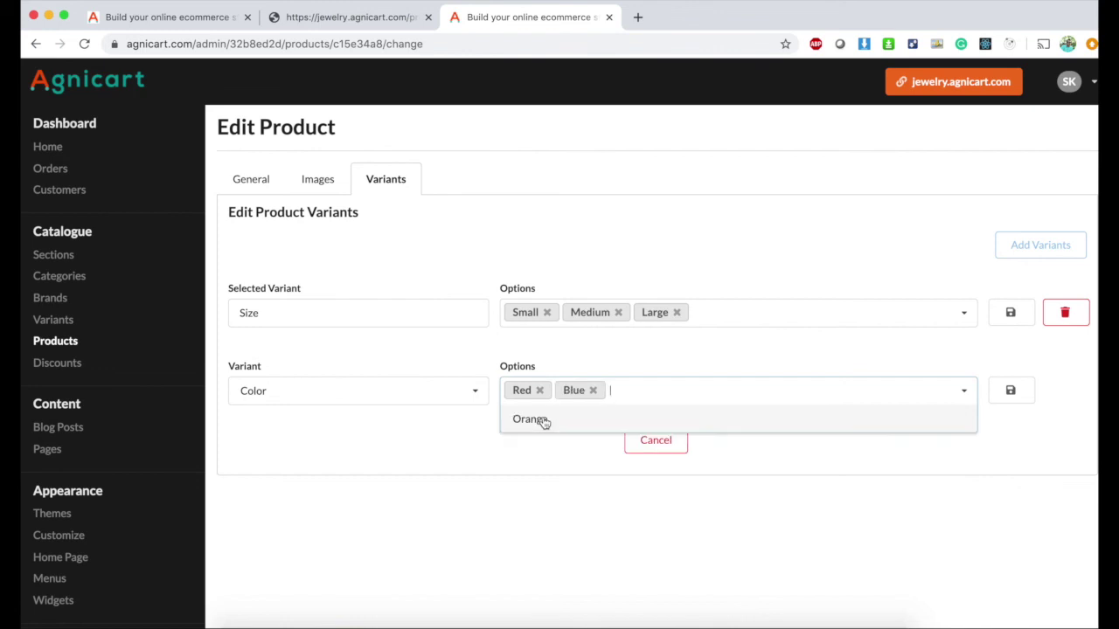
click(542, 420)
click(971, 462)
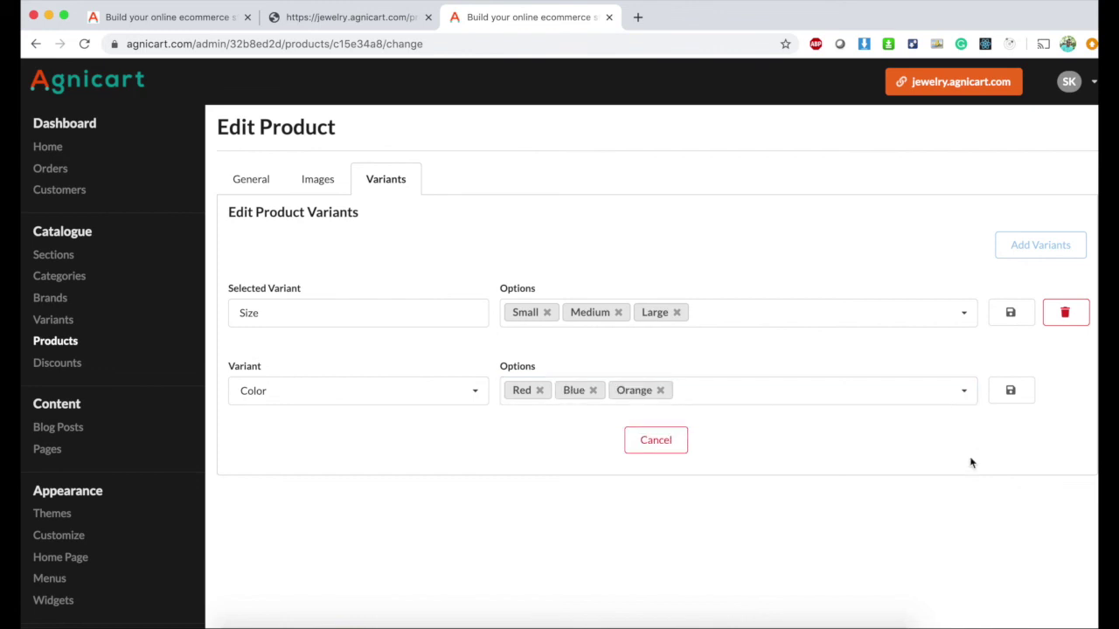
click(1011, 395)
Scroll through the nine Color–Size combinations, each with SKU 1111 and price 25000
scroll(659, 369, down, 5)
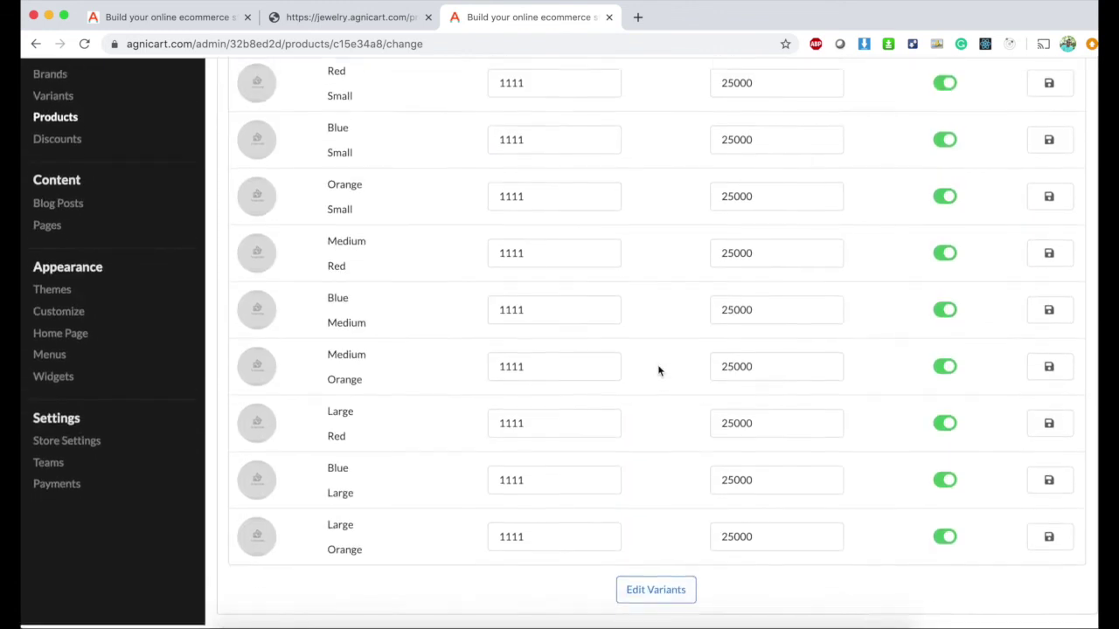
scroll(659, 370, up, 5)
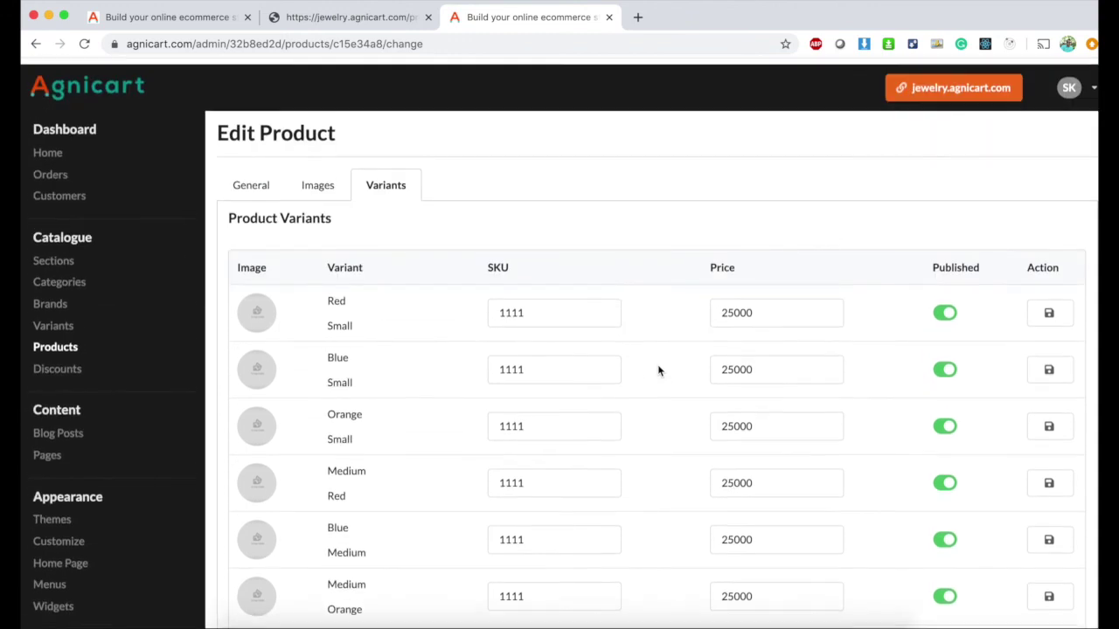
scroll(660, 371, down, 5)
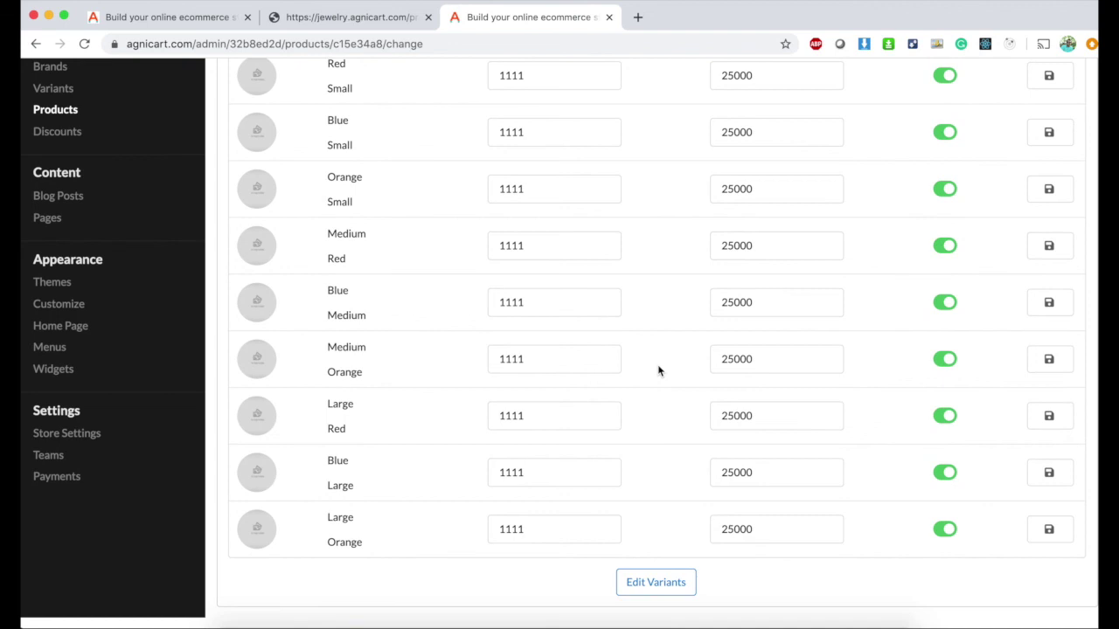
scroll(659, 370, up, 3)
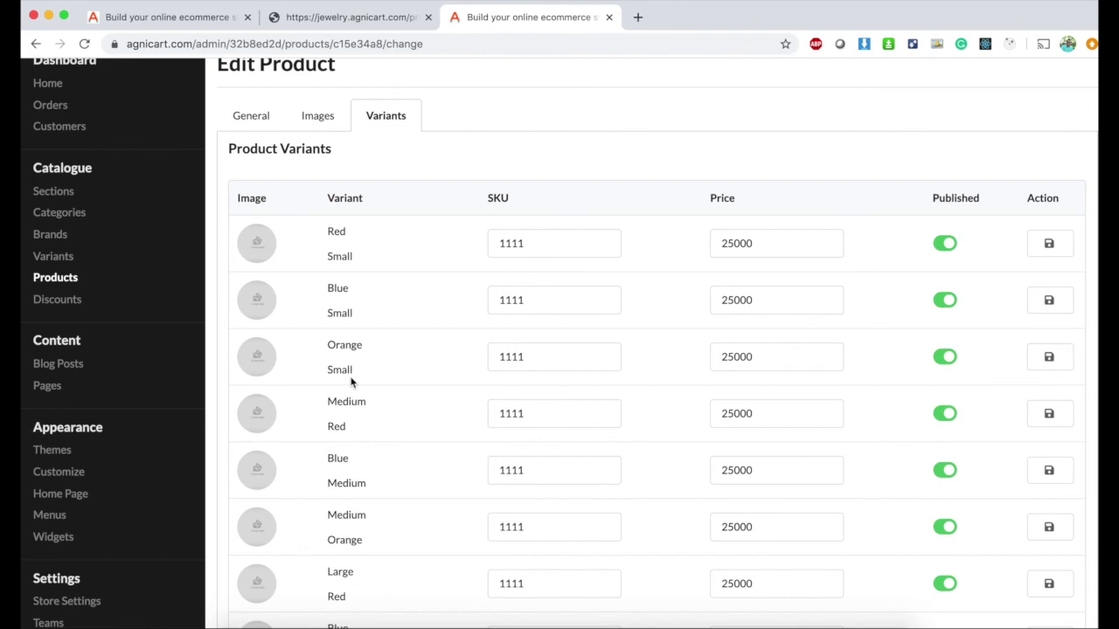
scroll(352, 381, down, 5)
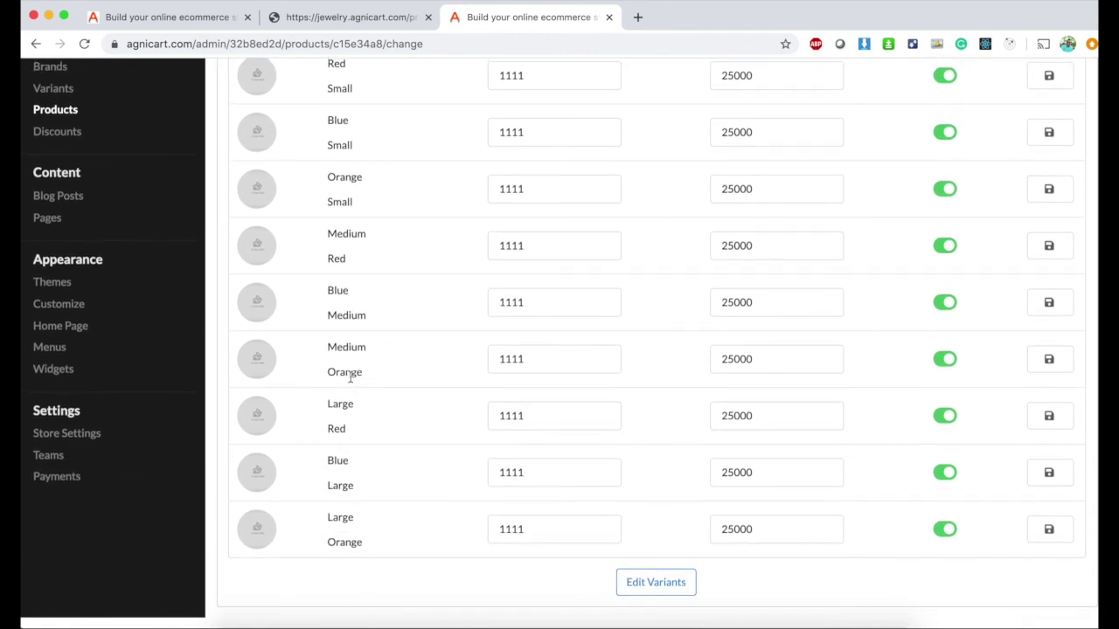
scroll(418, 399, up, 5)
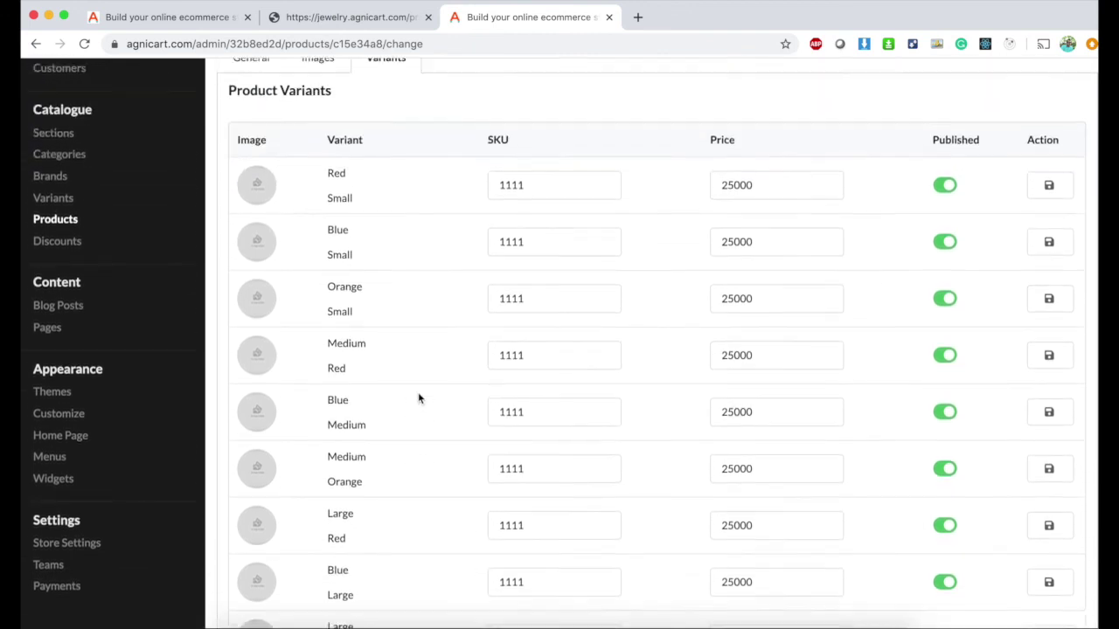
scroll(418, 399, down, 5)
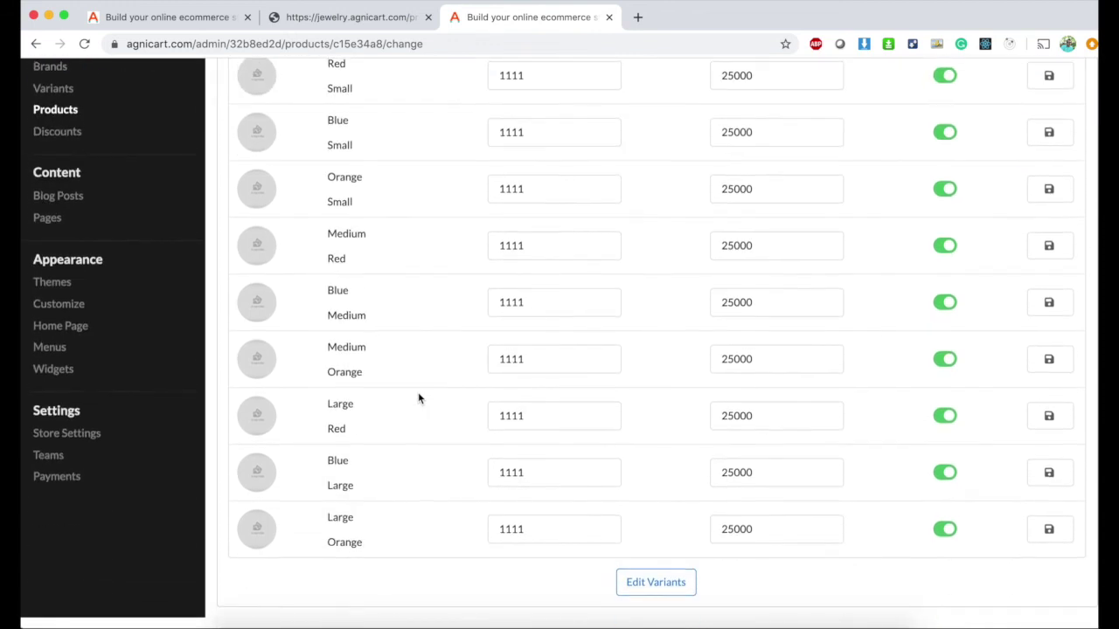
scroll(490, 401, up, 1)
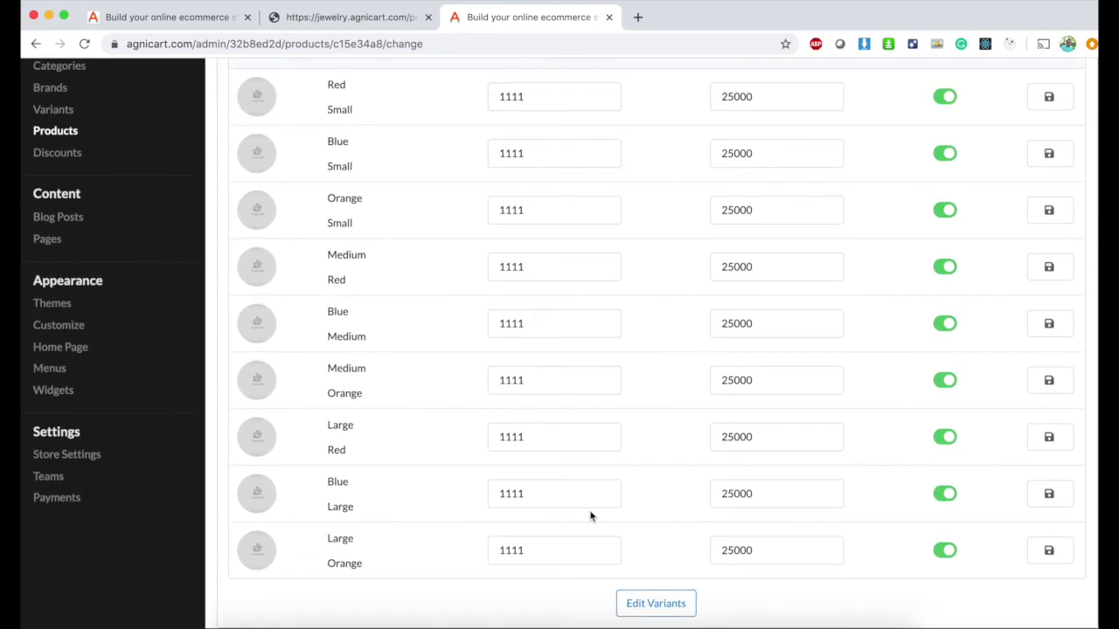
Remove the Orange and Red tags and delete the Color row, leaving only sizes
click(655, 603)
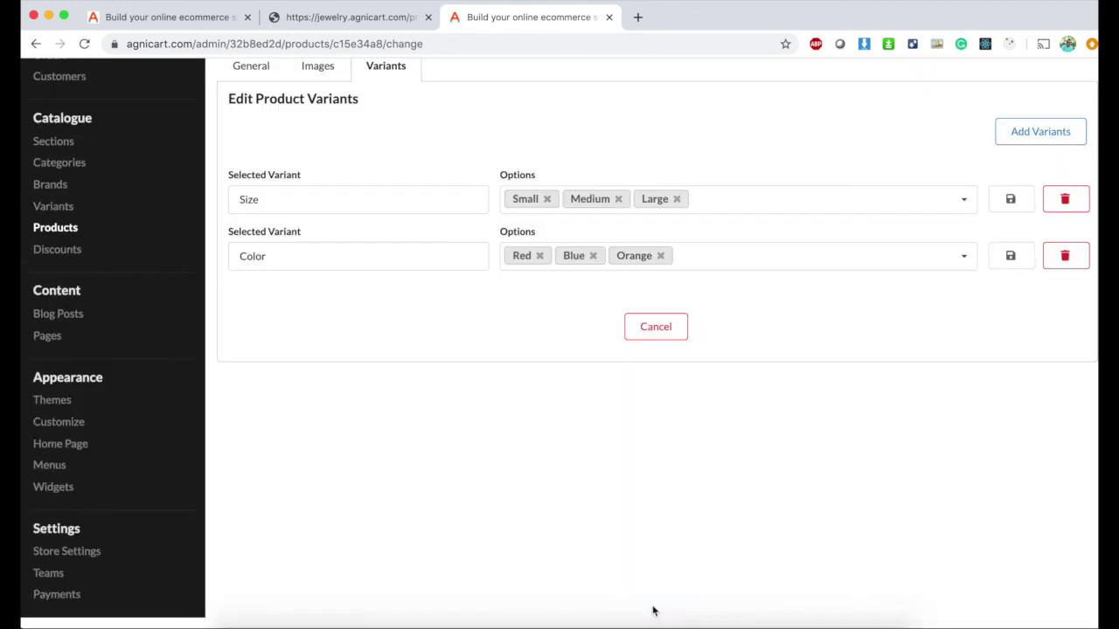
click(661, 256)
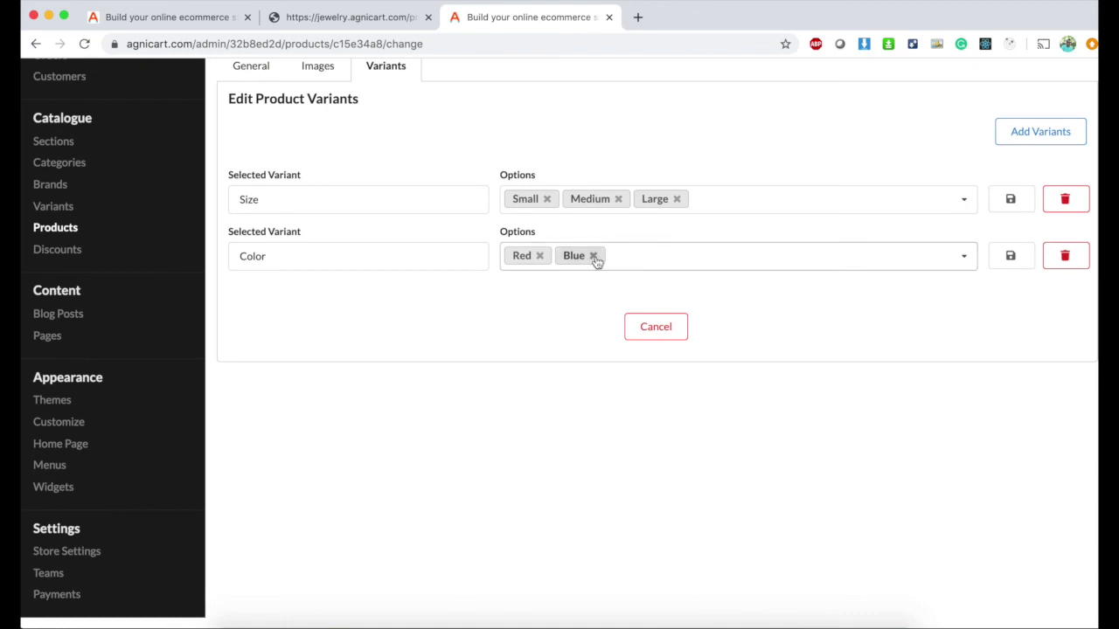
click(541, 256)
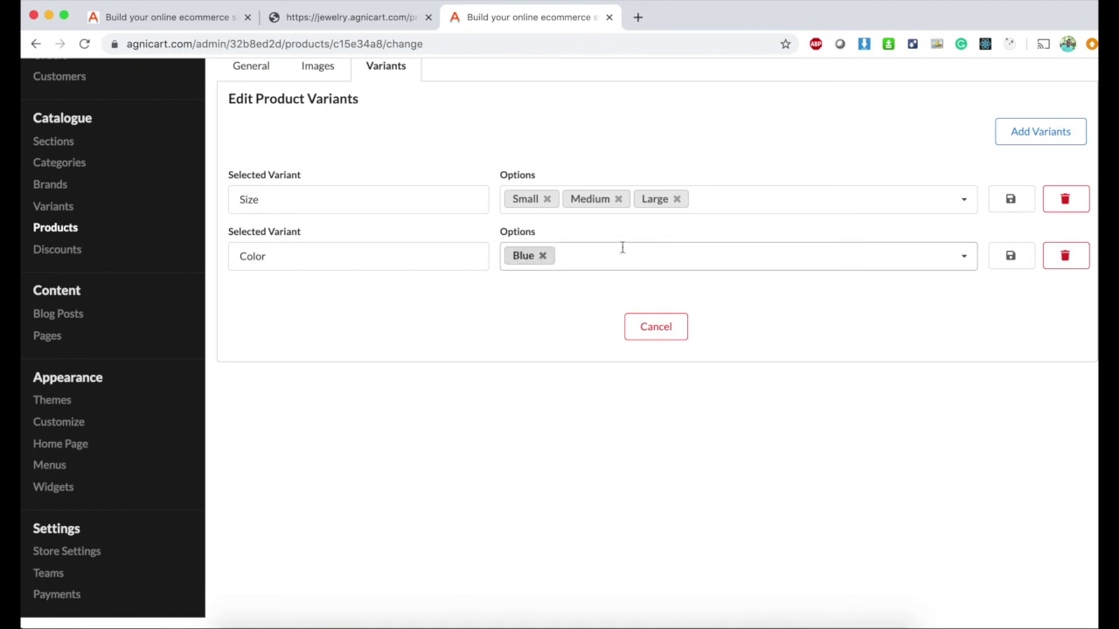
click(1064, 255)
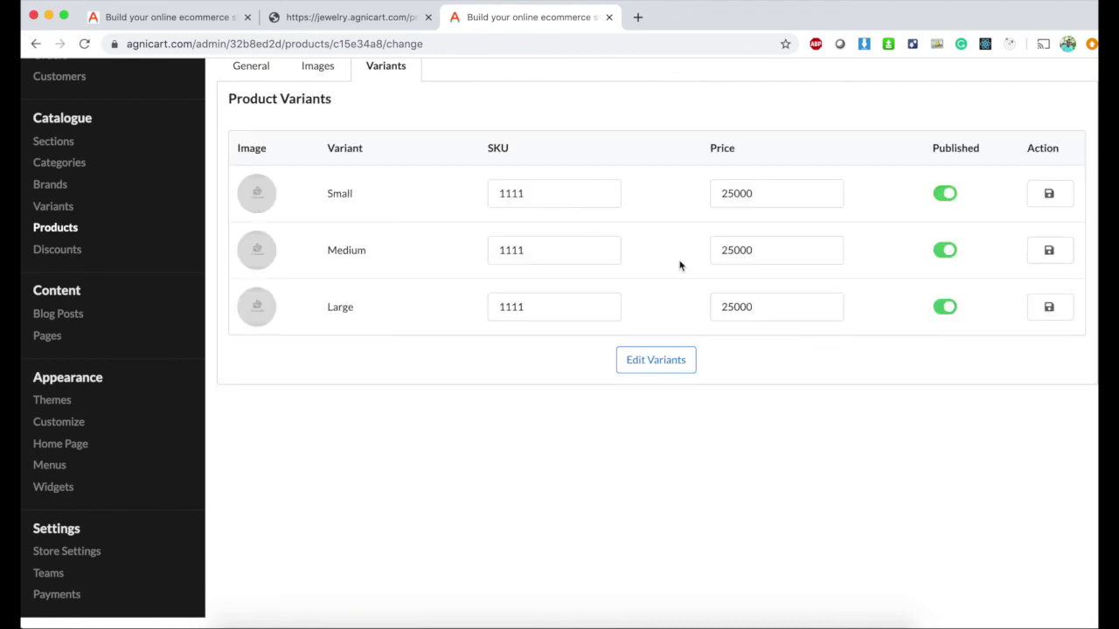
scroll(680, 265, up, 1)
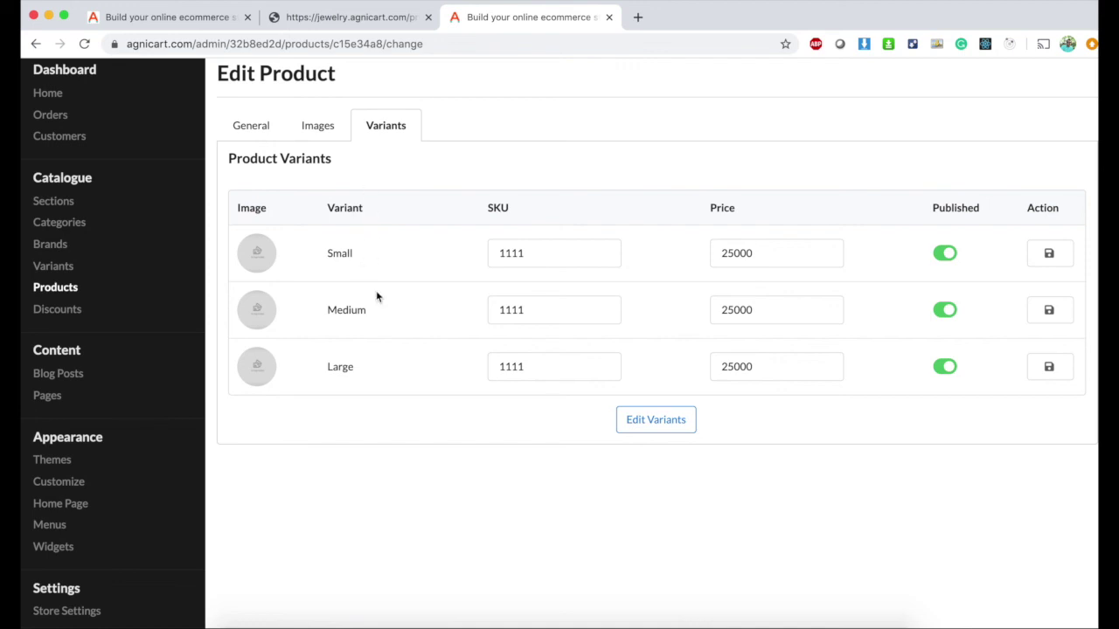
Reload the storefront bracelet page and check its Size choices, keeping Small
click(347, 12)
click(317, 42)
key(Return)
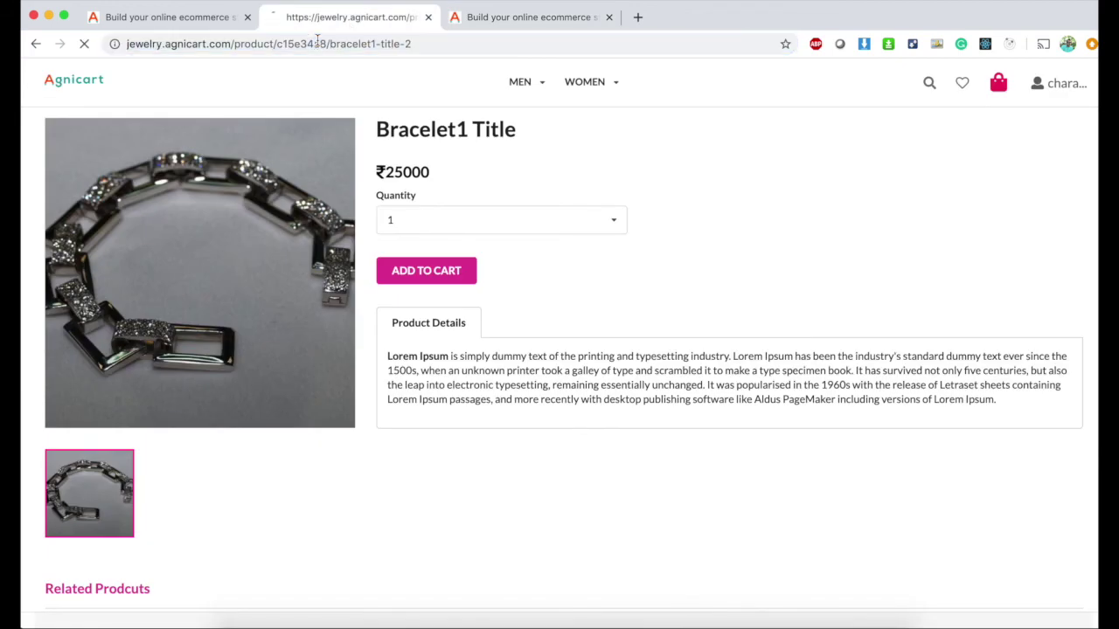
click(514, 218)
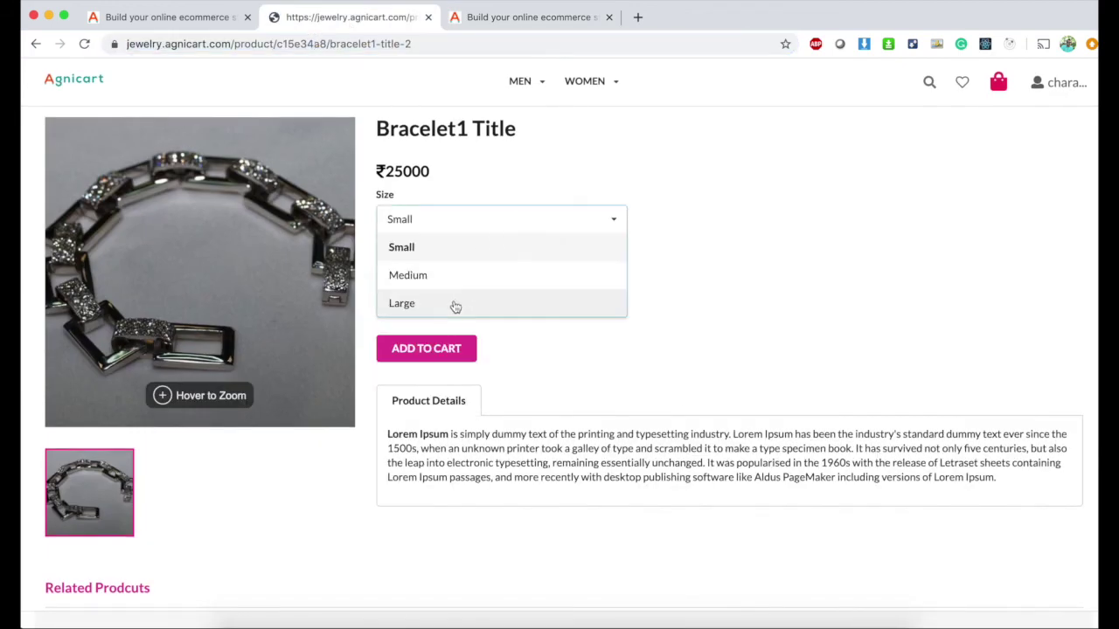
click(701, 236)
click(500, 19)
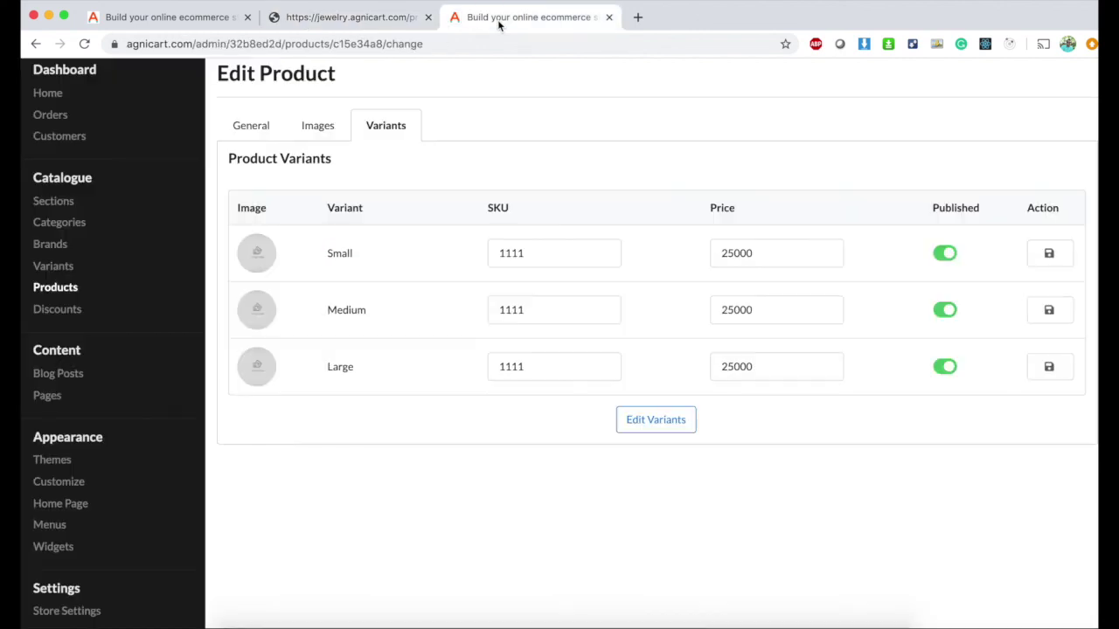
Re-add Color to the product with Red, Blue and Orange options and save it
click(651, 423)
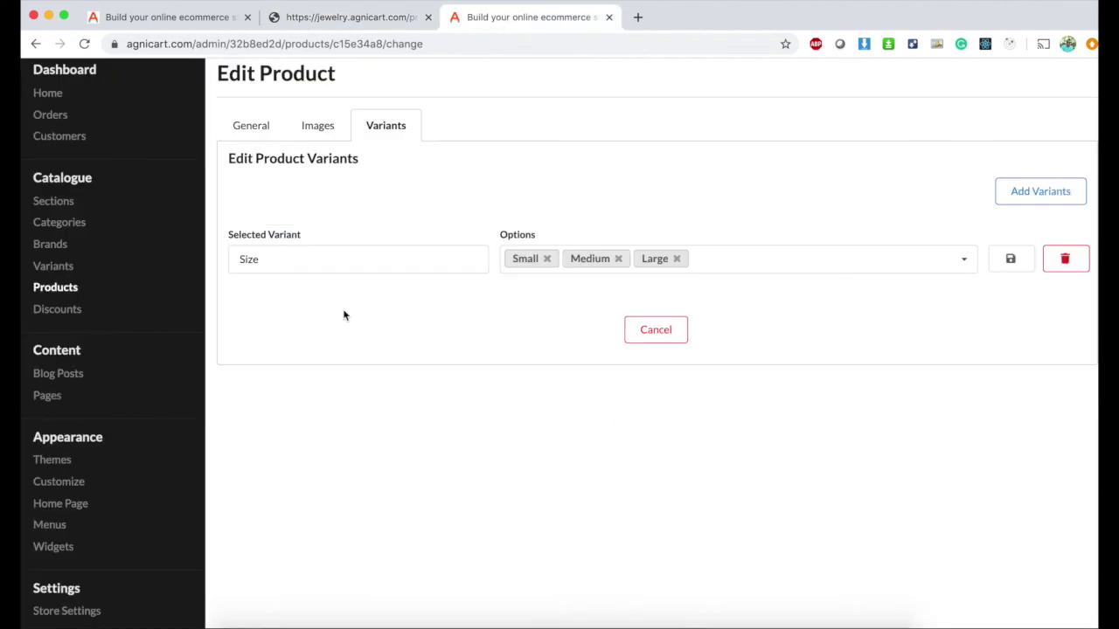
click(1039, 198)
click(403, 339)
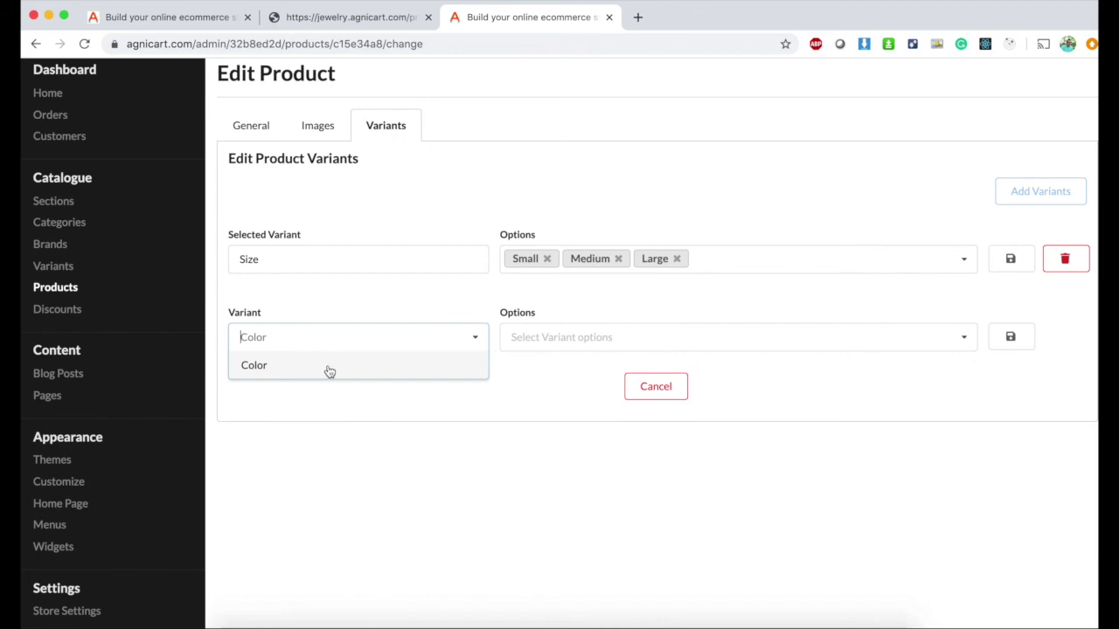
click(327, 370)
click(555, 341)
click(539, 366)
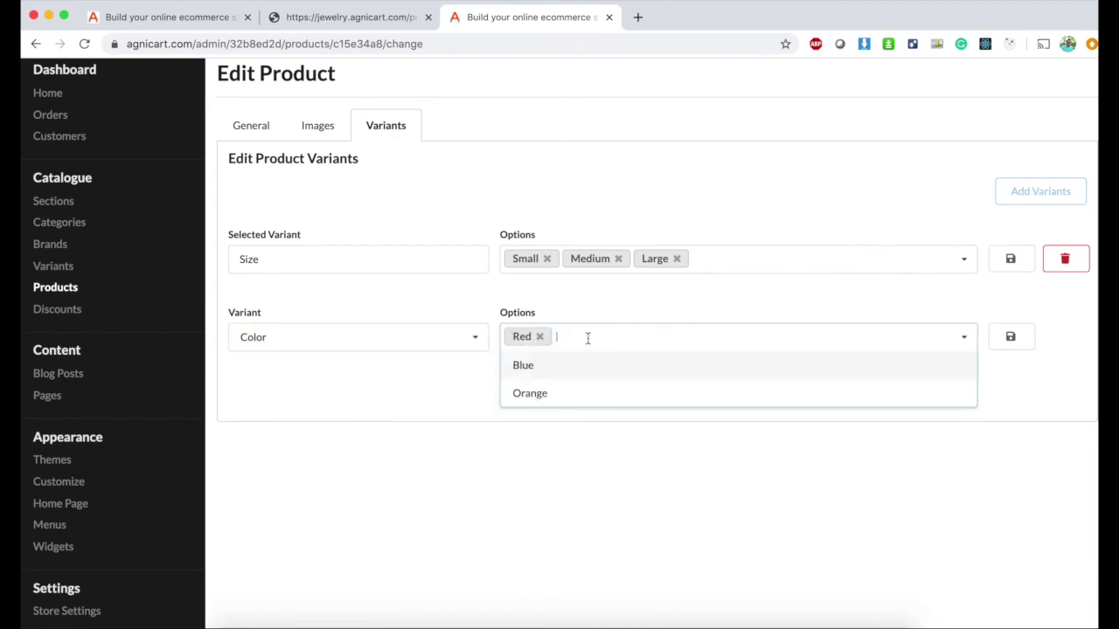
click(562, 368)
click(559, 374)
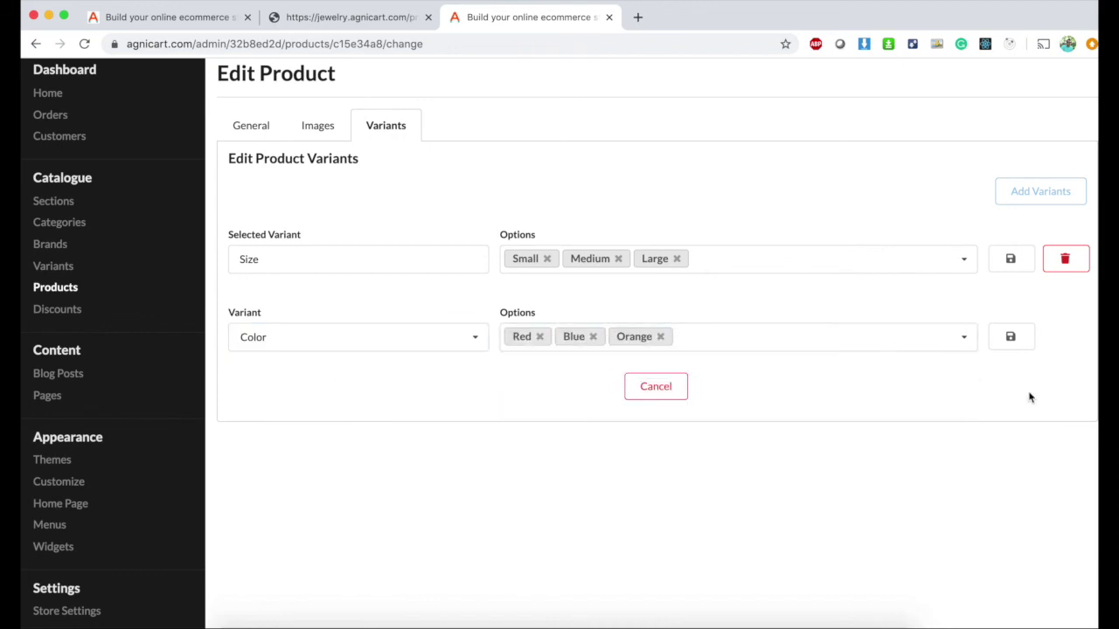
click(1012, 339)
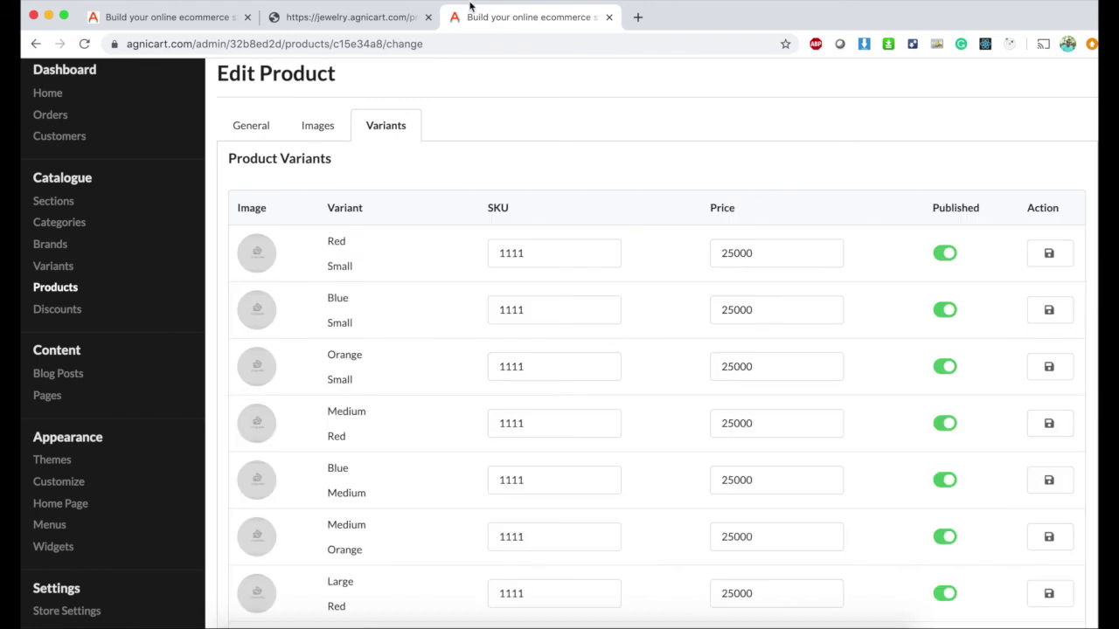
click(323, 18)
Reload the storefront bracelet page and choose Blue as the colour
click(350, 36)
key(Return)
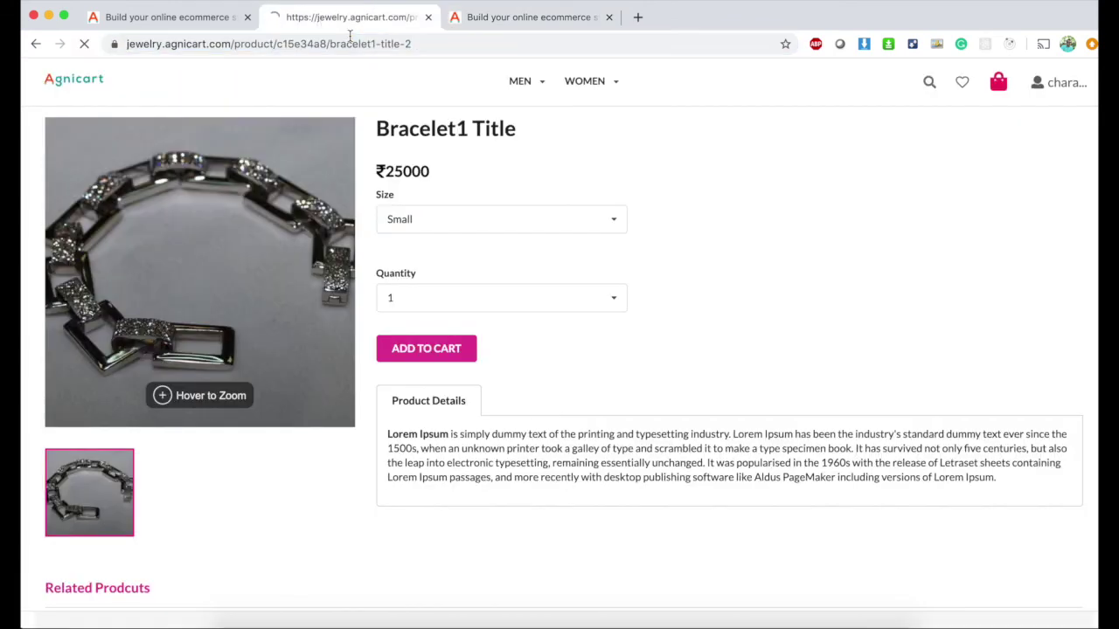
click(481, 299)
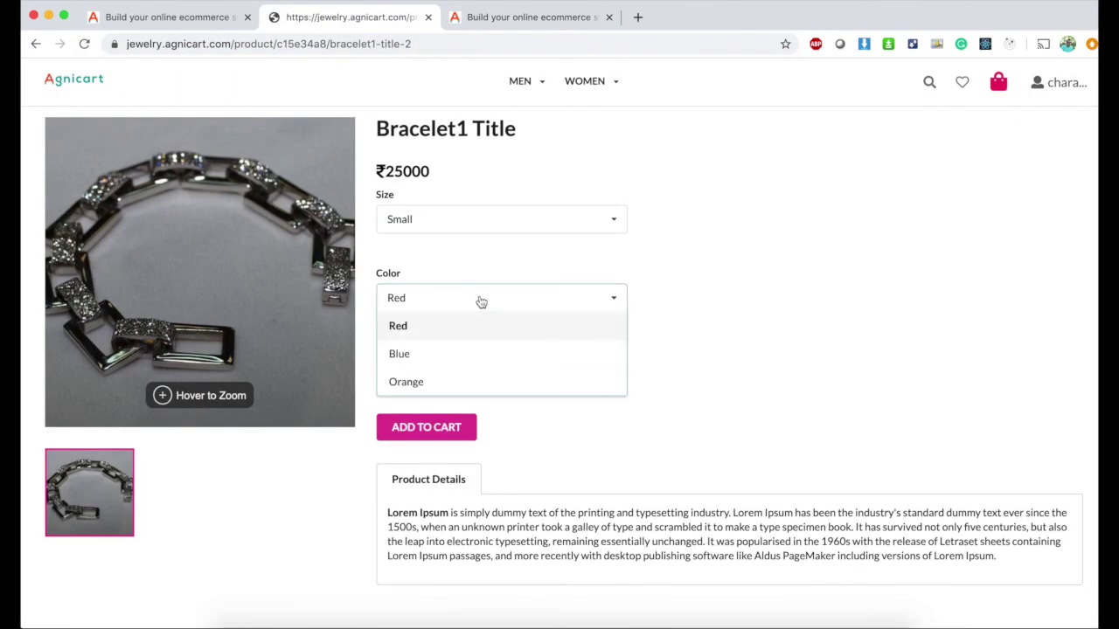
click(447, 355)
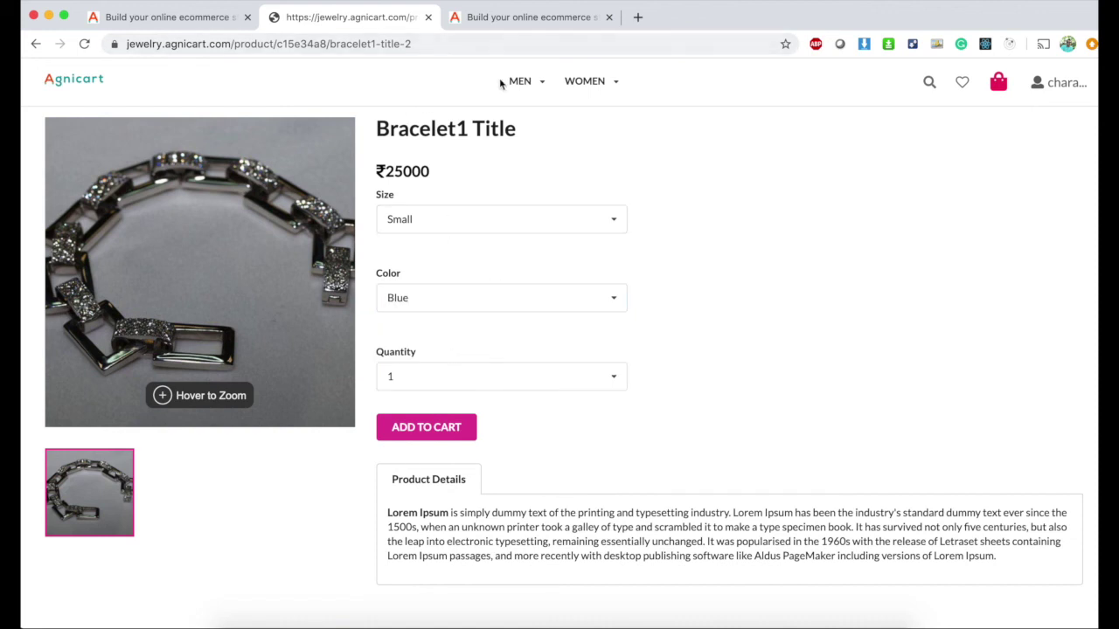
click(507, 24)
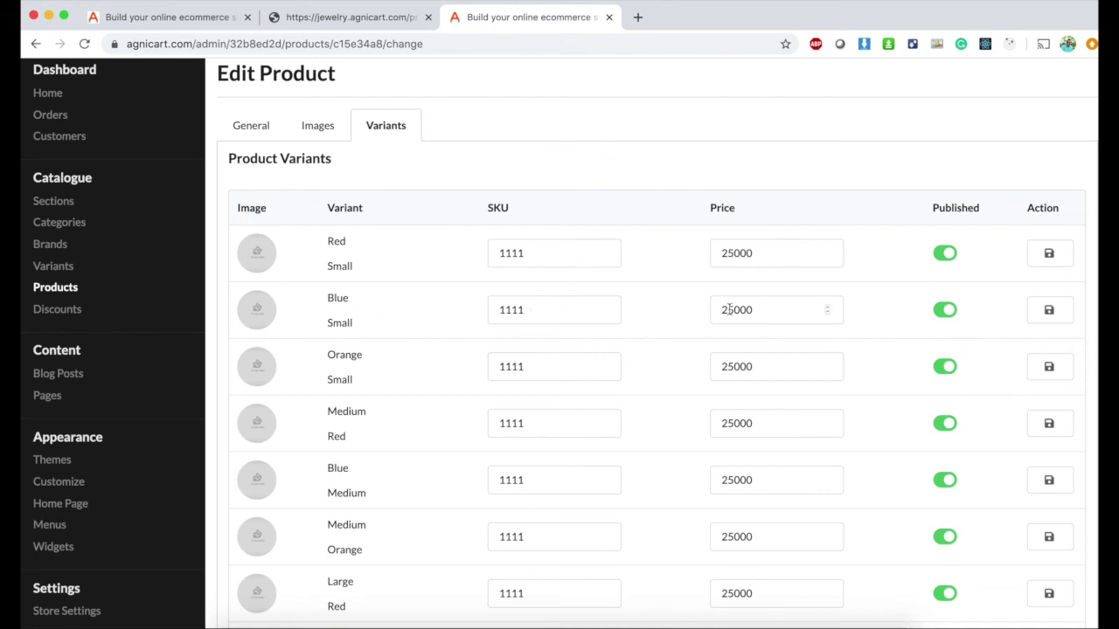
Set the Blue/Small variant's price to 26000 and save that row
click(729, 310)
text(4)
click(1053, 316)
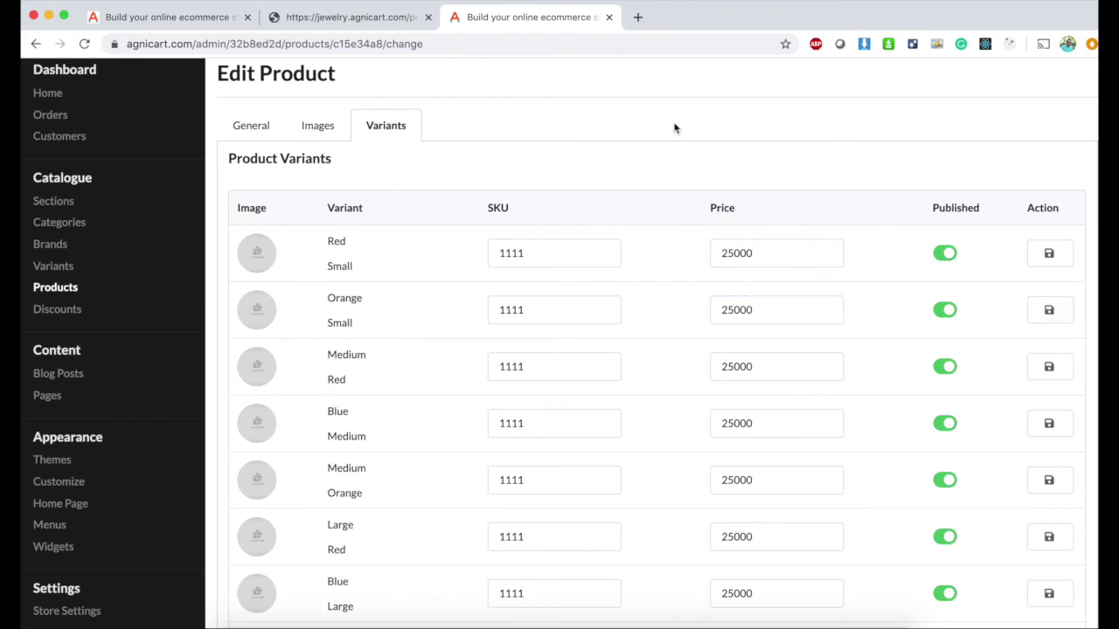
scroll(656, 432, down, 3)
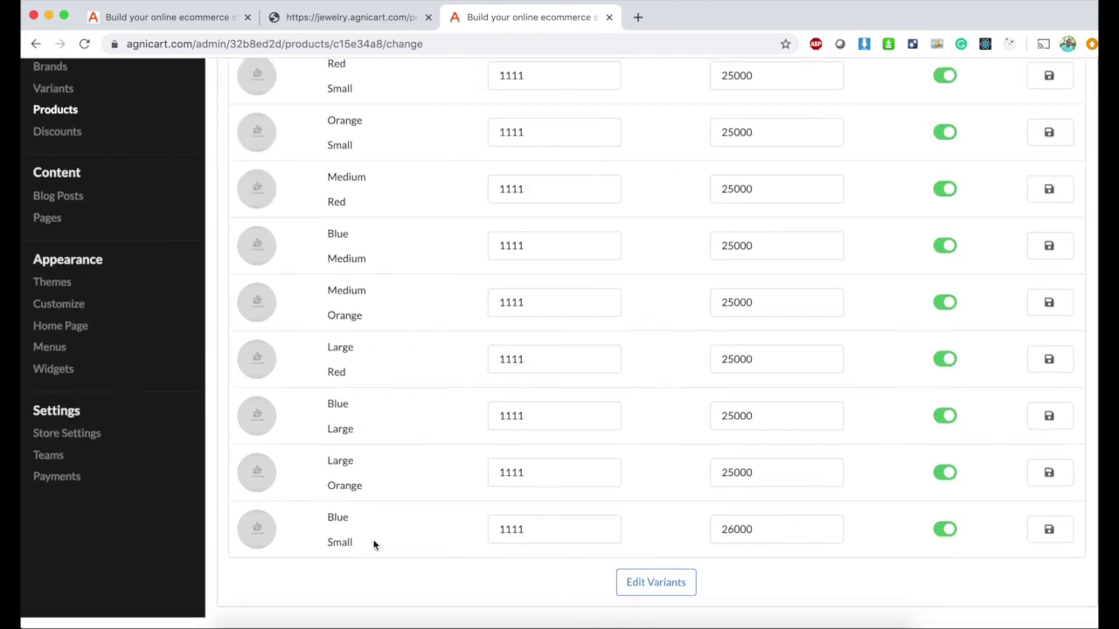
On the storefront, switch Color to Red then Blue, confirming ₹26000 with ₹25000 struck through
click(340, 17)
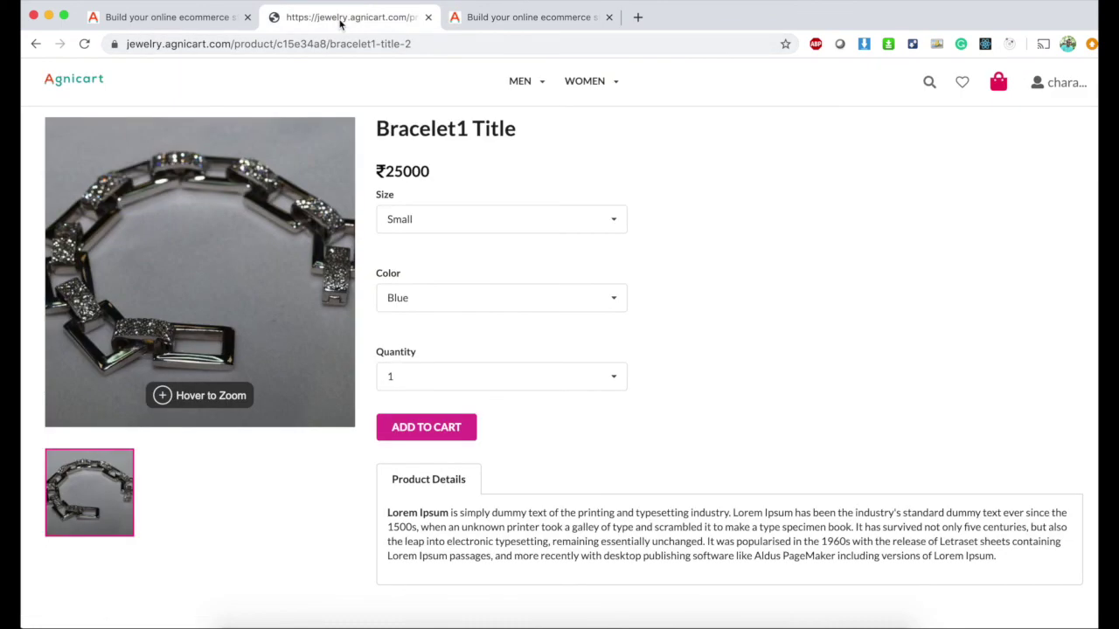
click(476, 310)
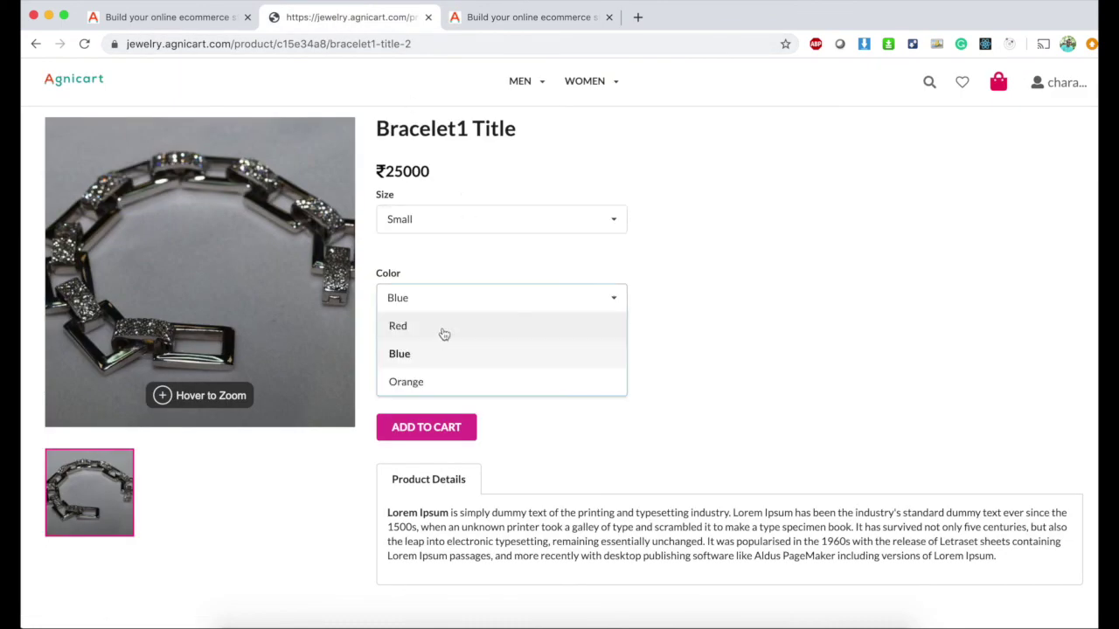
click(438, 330)
click(434, 314)
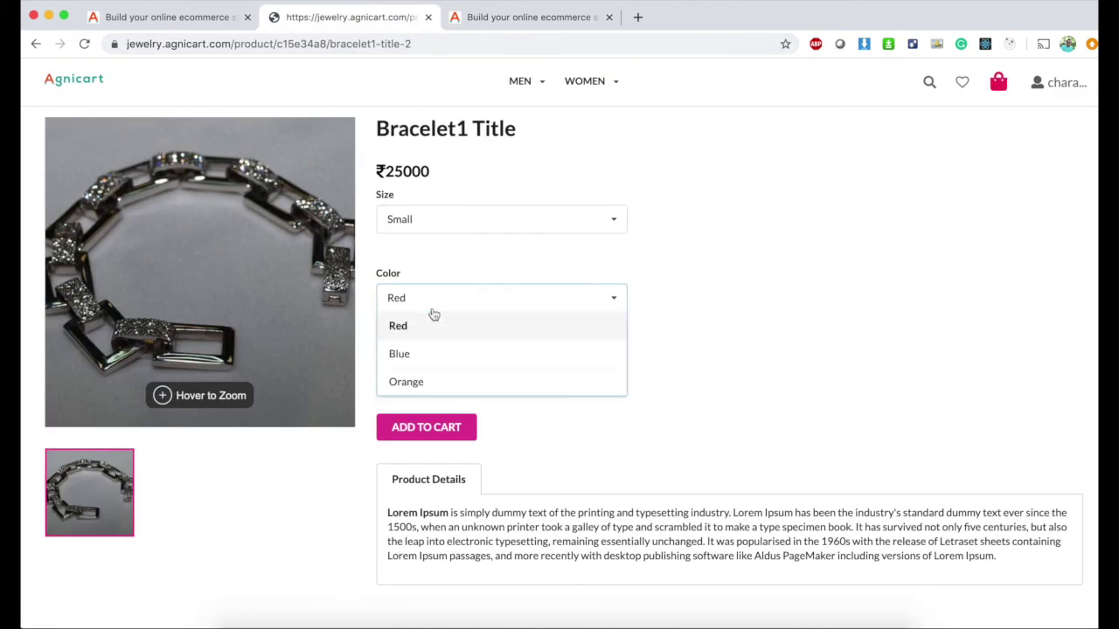
click(416, 355)
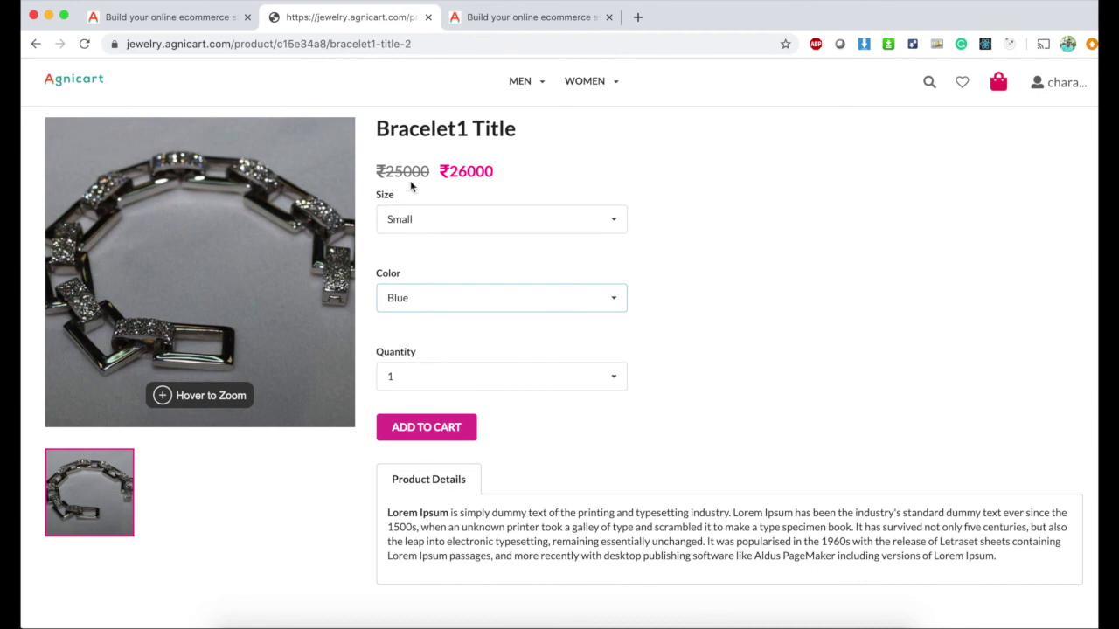
triple_click(462, 173)
click(557, 184)
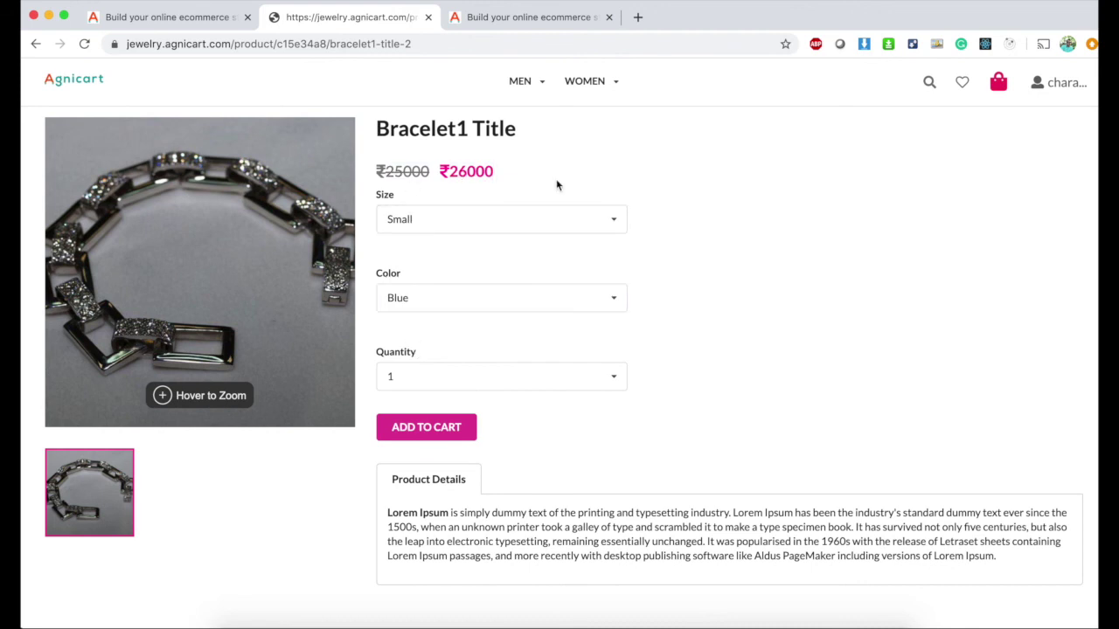